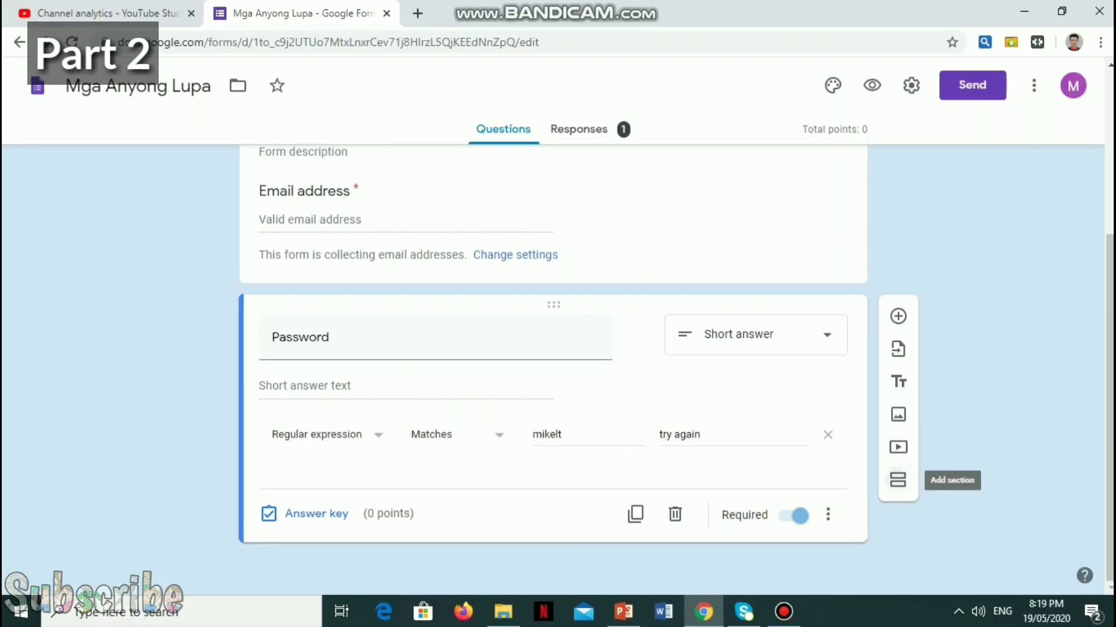
Step: Add a new section after the Password question and title it 'Pagsusulit'
click(897, 480)
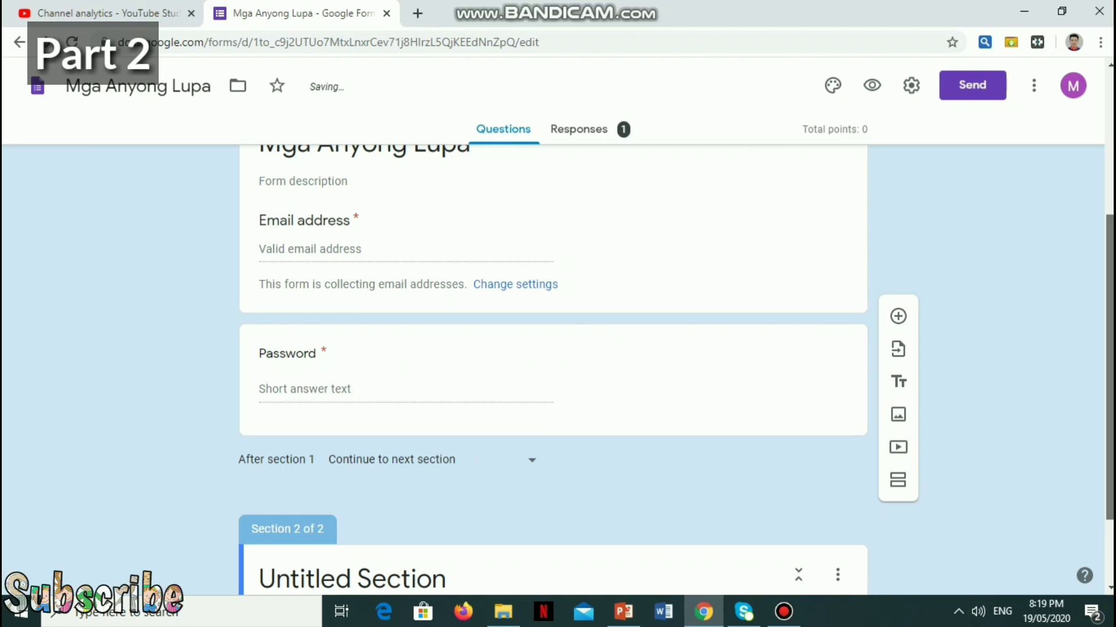
scroll(557, 348, up, 5)
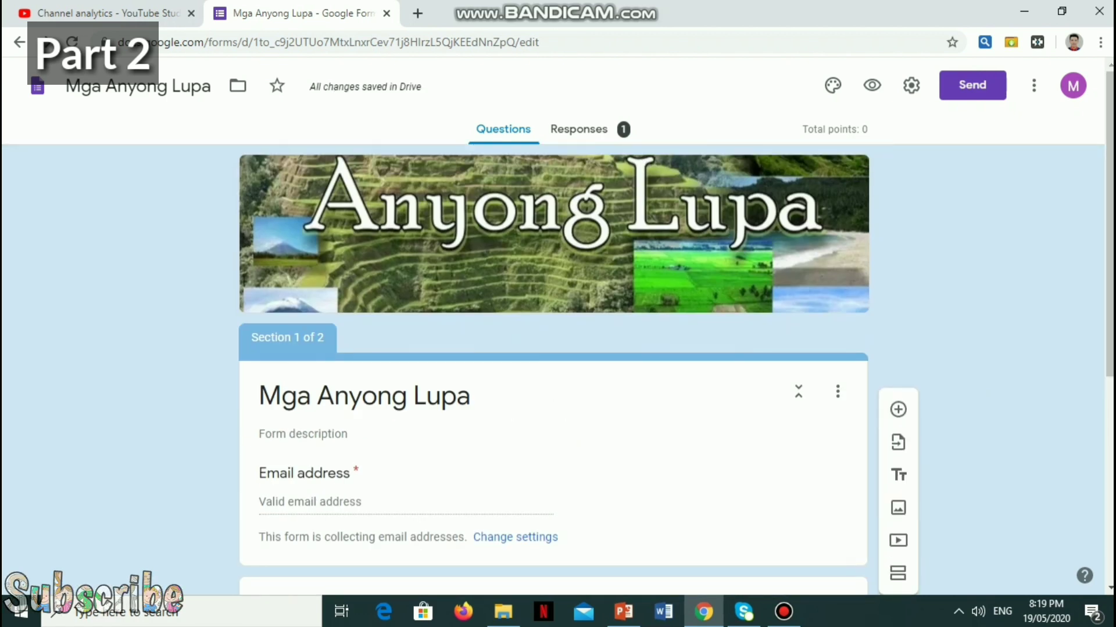
scroll(558, 349, down, 3)
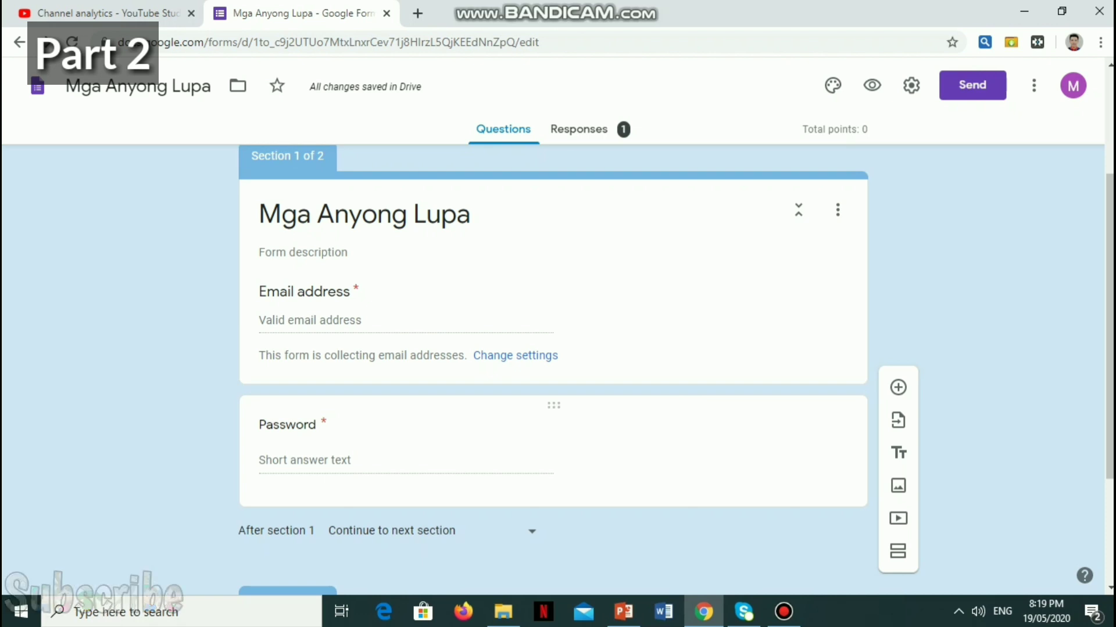
scroll(553, 405, down, 3)
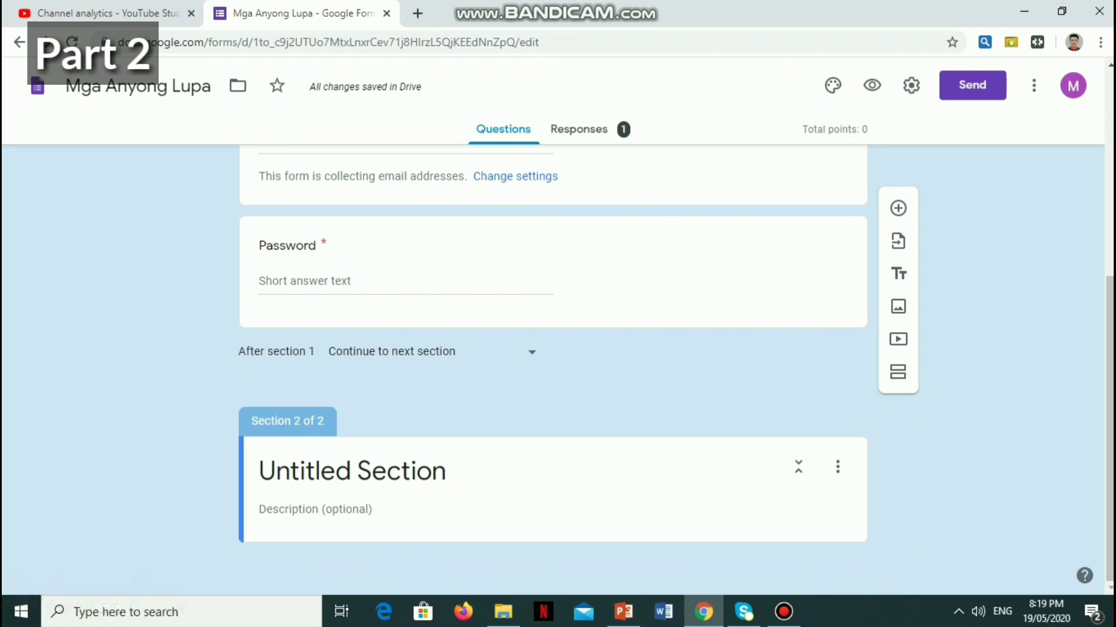
click(353, 471)
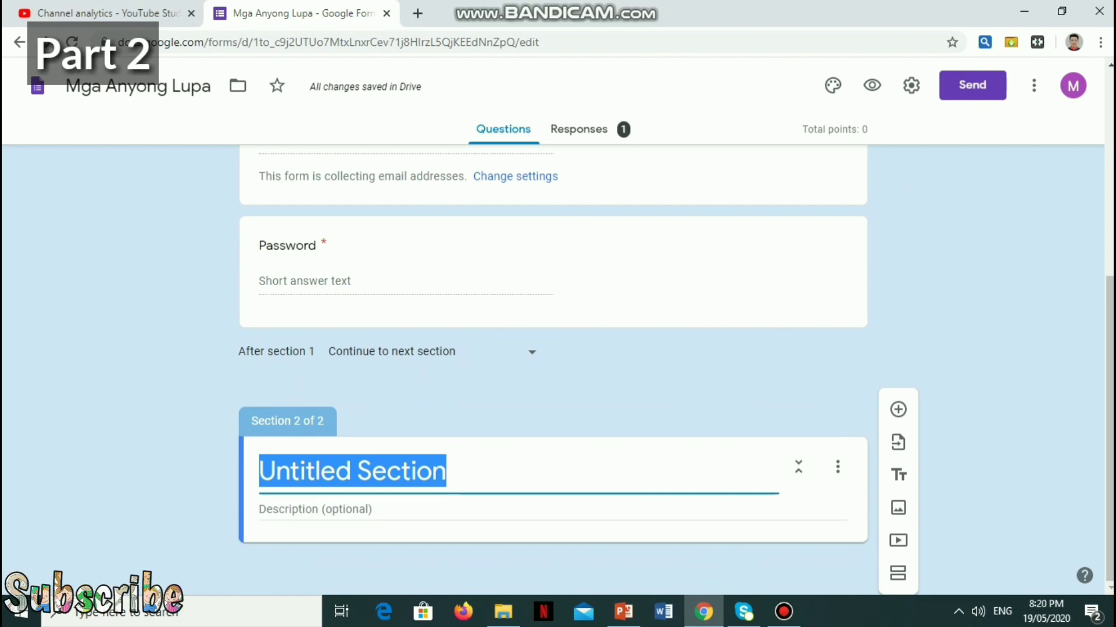
key(Caps_Lock)
text(P)
key(Caps_Lock)
text(agsu)
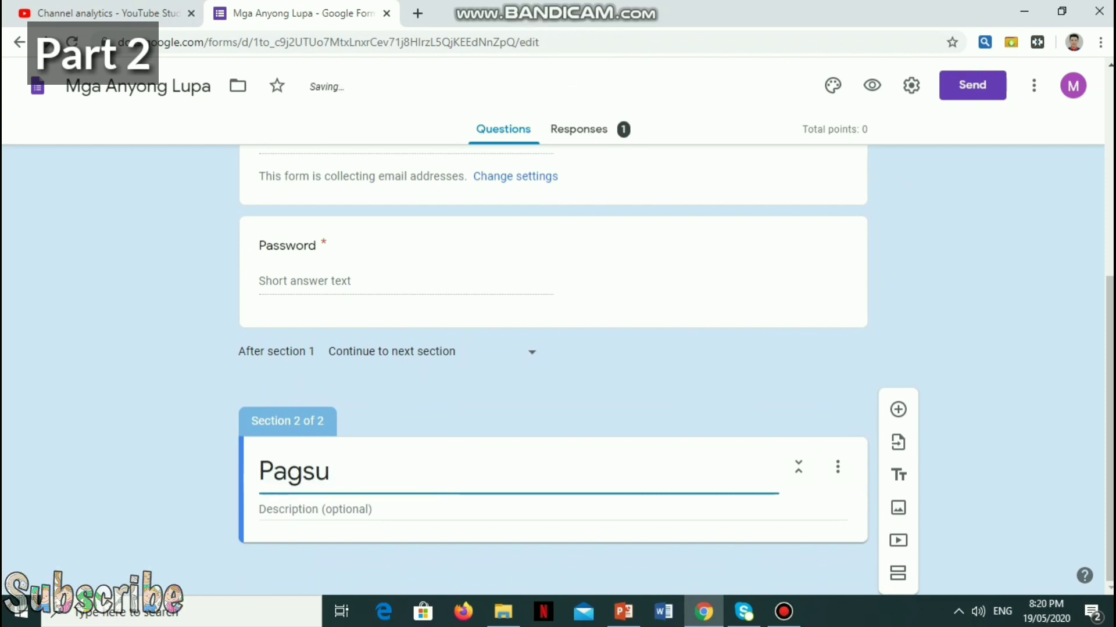
text(sulit)
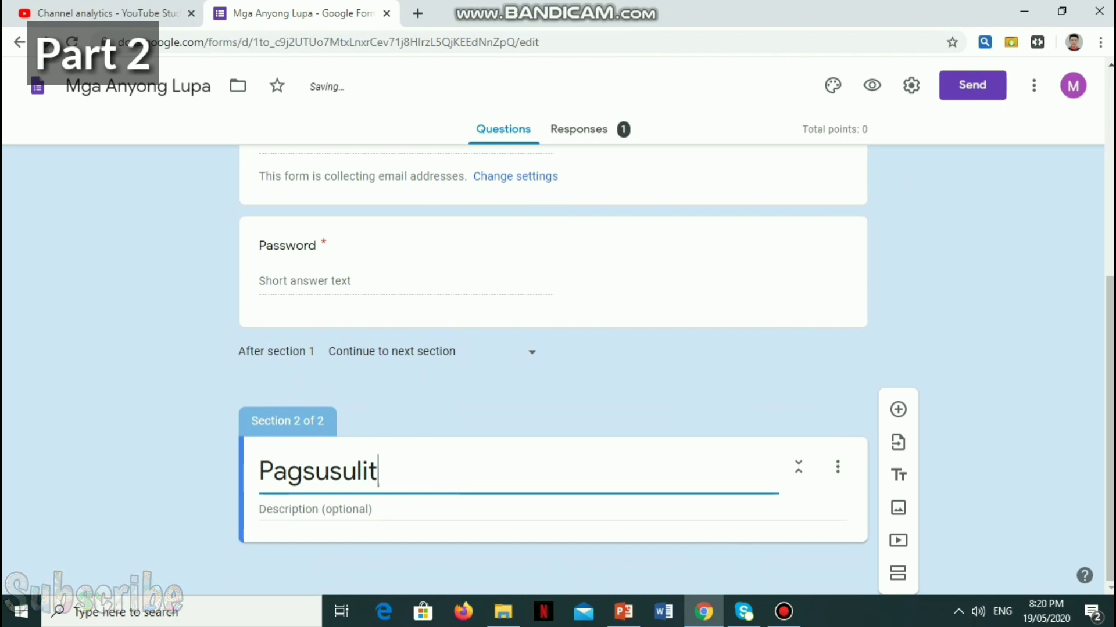
Step: Give the section the description 'Mga Anyong Lupa'
click(314, 509)
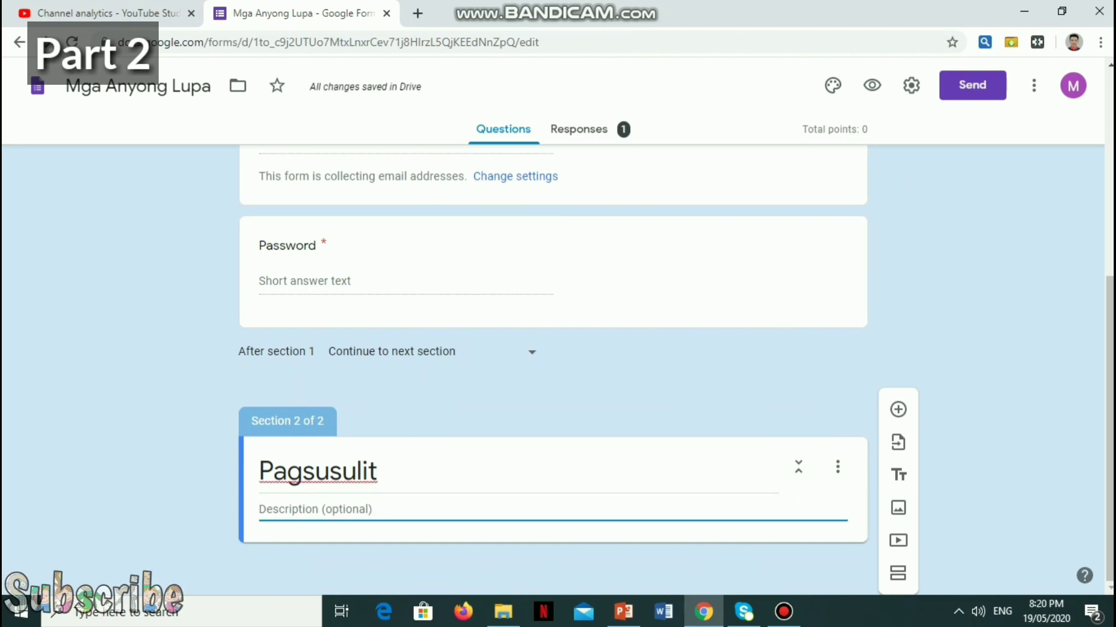
key(Caps_Lock)
text(M)
key(Caps_Lock)
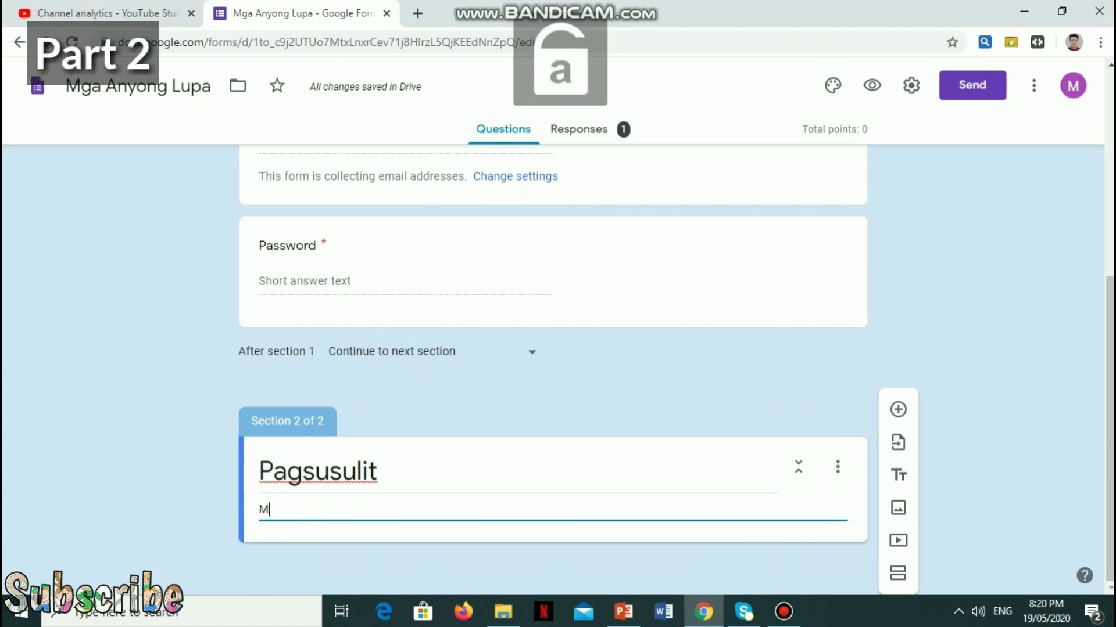
text(ga)
key(Caps_Lock)
text(A)
key(Caps_Lock)
text(nyong)
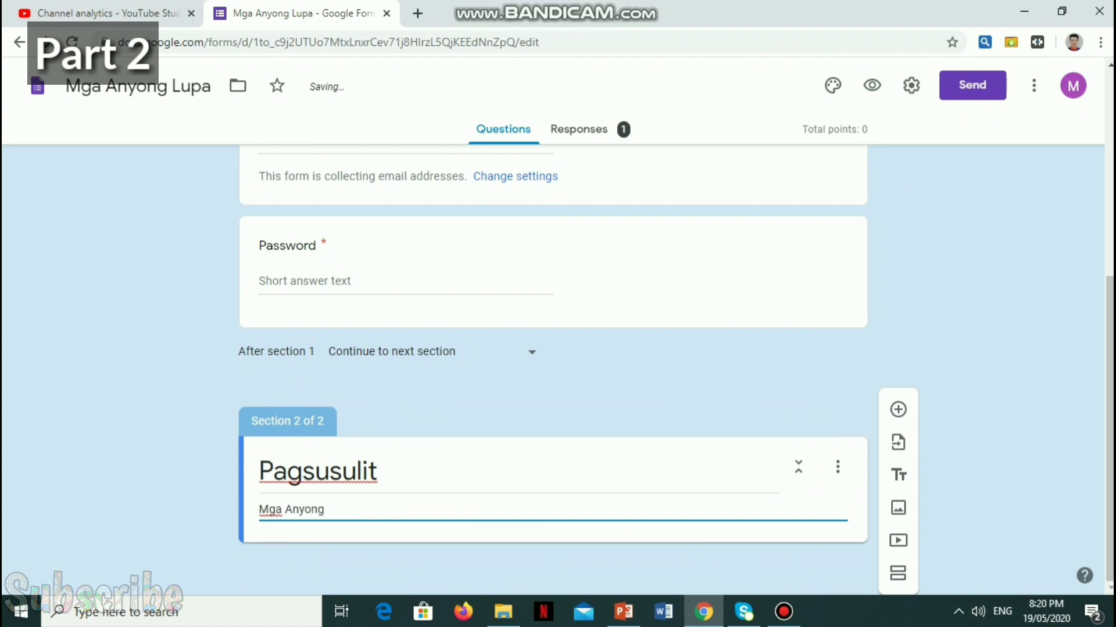
key(Caps_Lock)
text(Lupa)
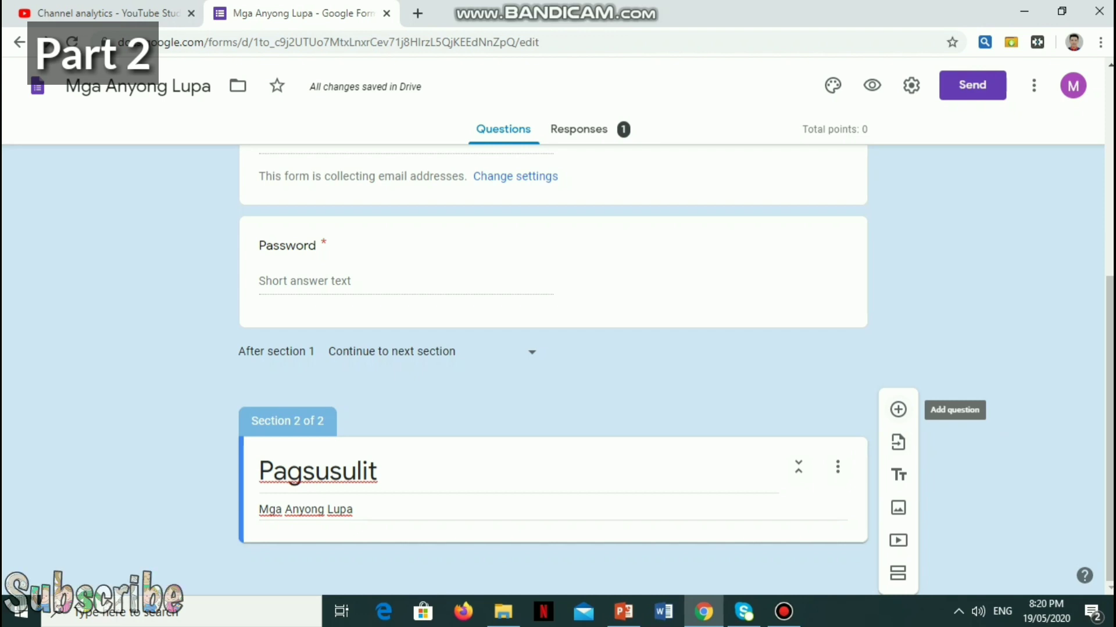
Step: Add a question under Pagsusulit and set its type to Short answer
click(897, 409)
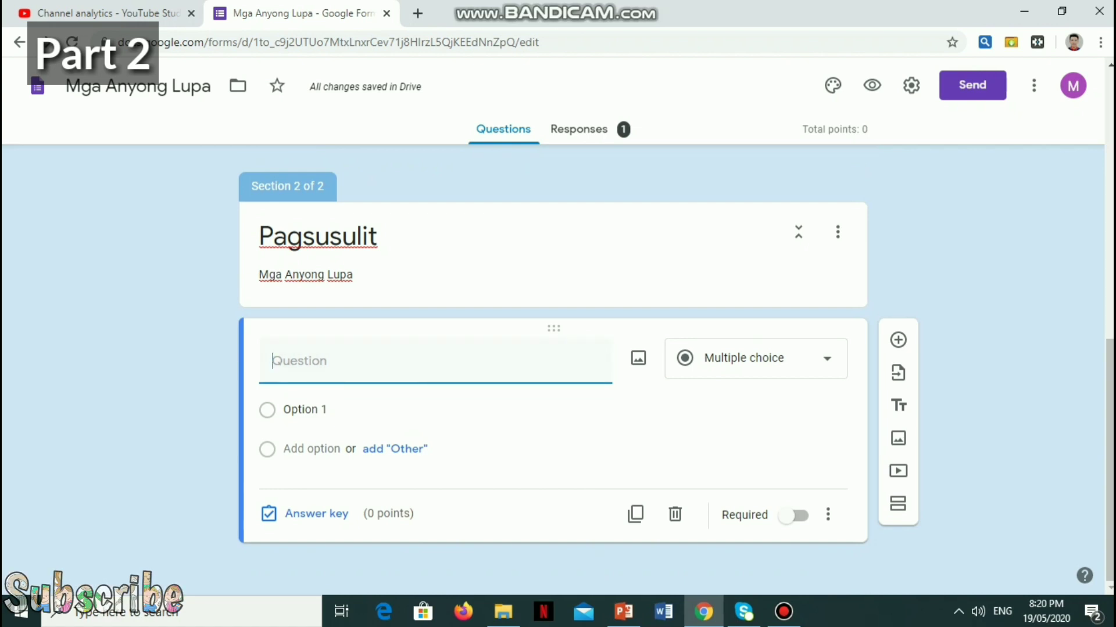
click(755, 358)
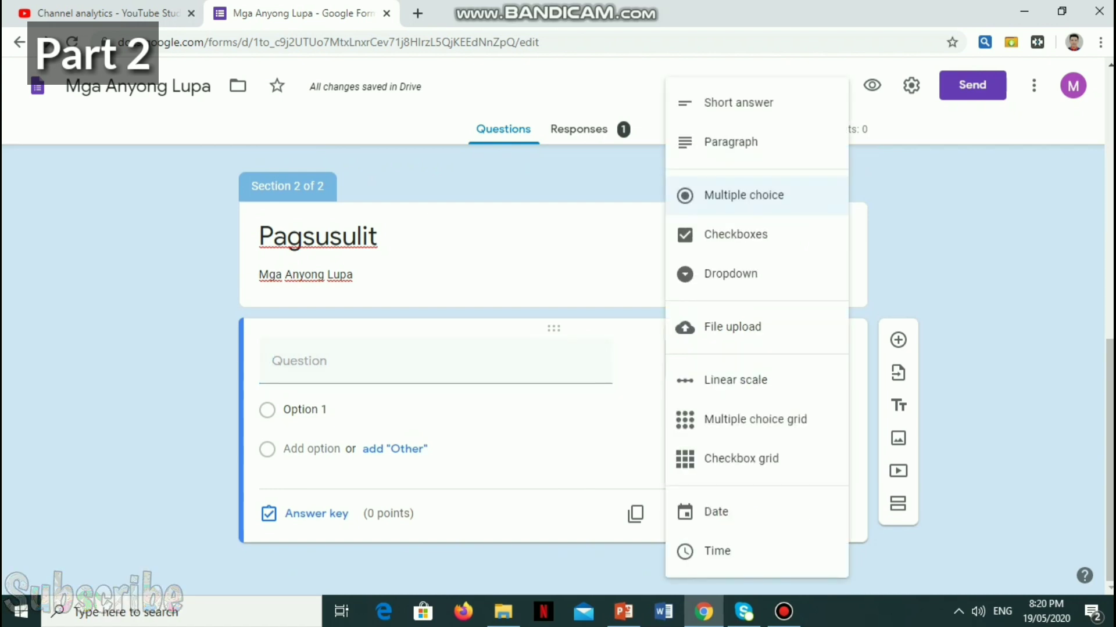
key(Escape)
click(756, 358)
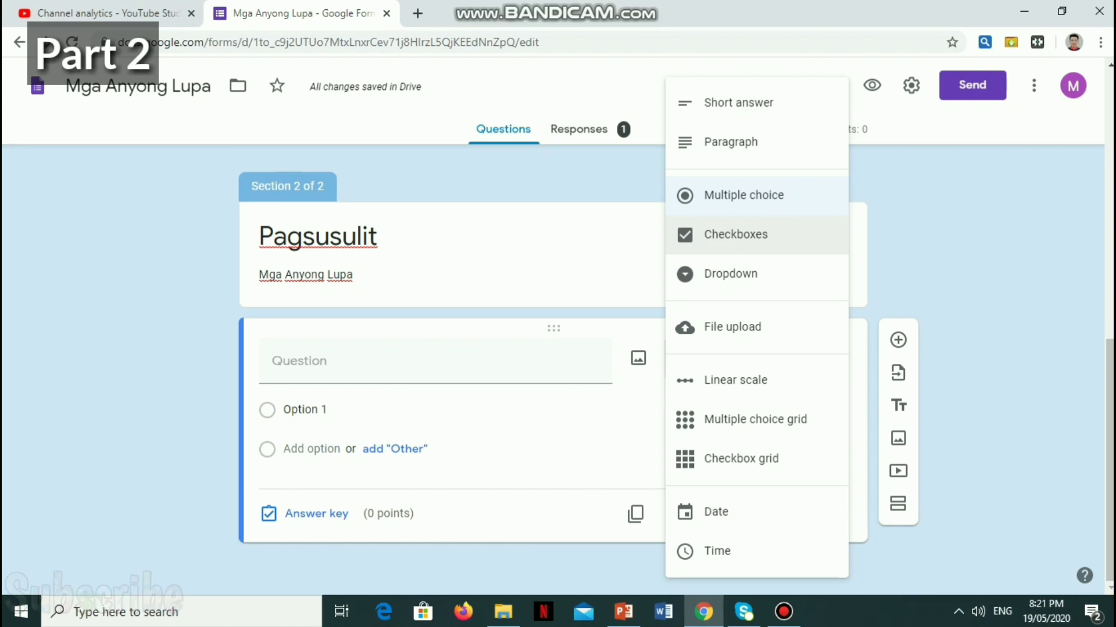
click(738, 103)
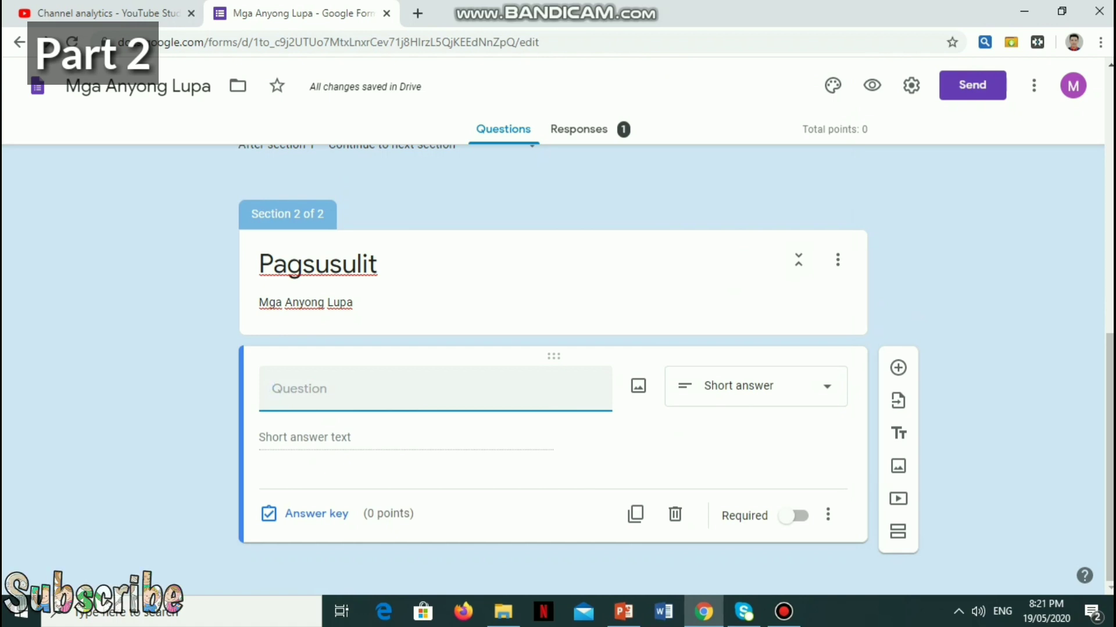
Step: Enter the question text 'Ito ay anyong lupa na walang pataas at pababa.'
text(It)
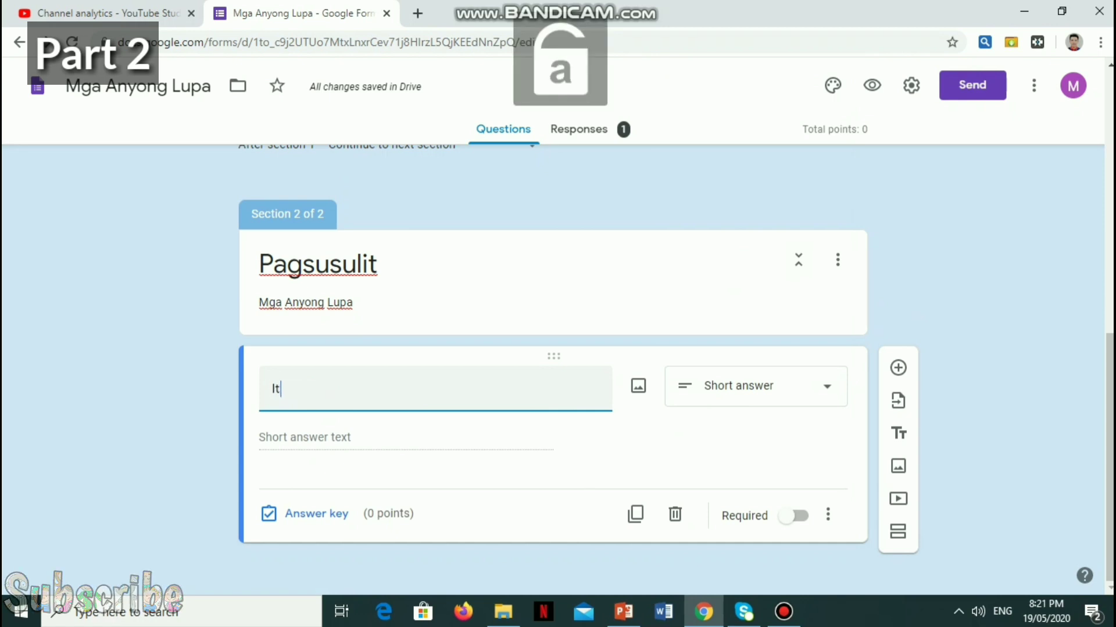
text(o ay any)
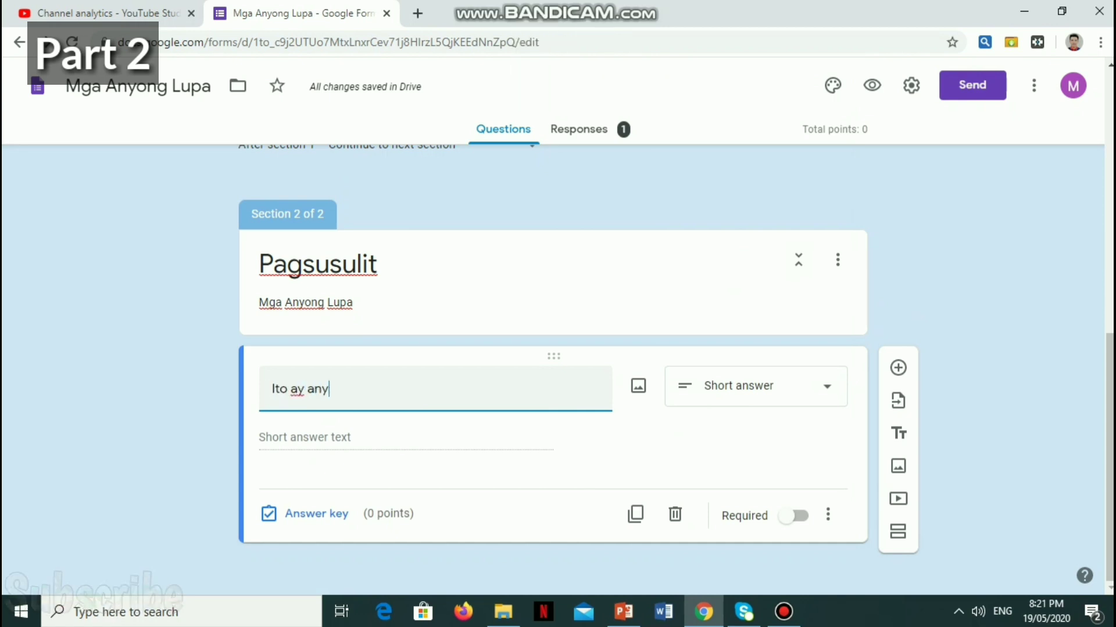
text(ong lupa)
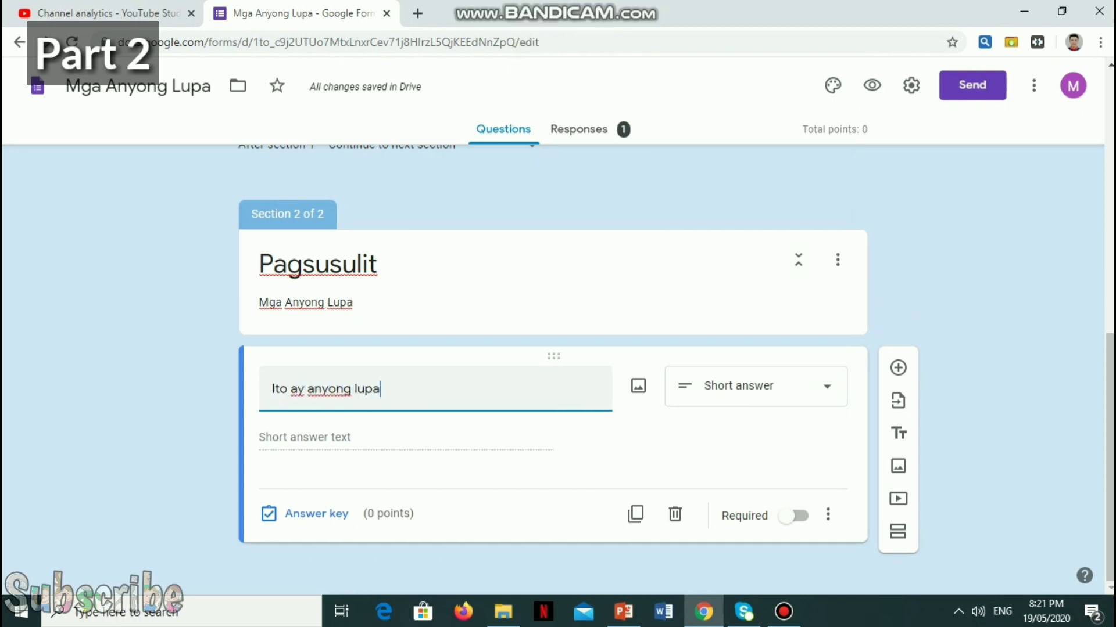
text( na walang)
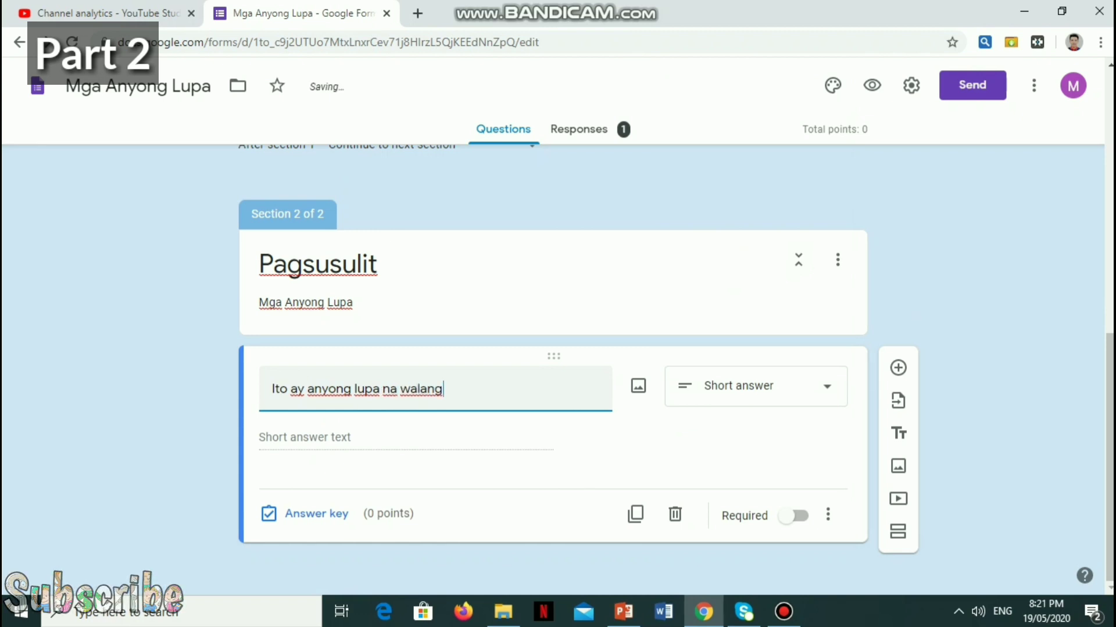
text( pataas at pa)
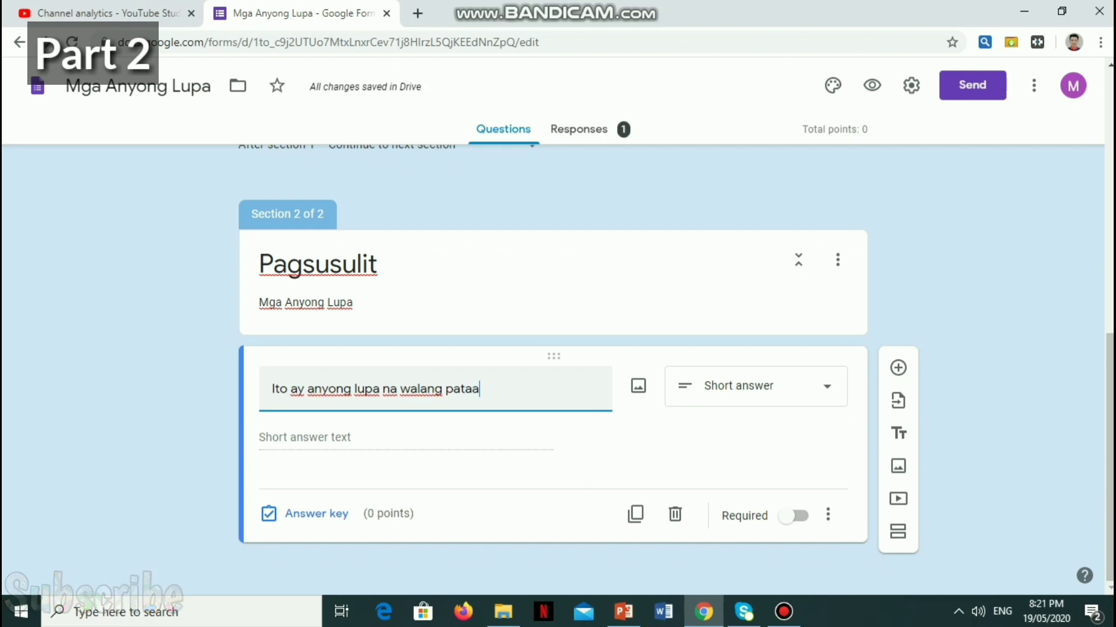
text(baba.)
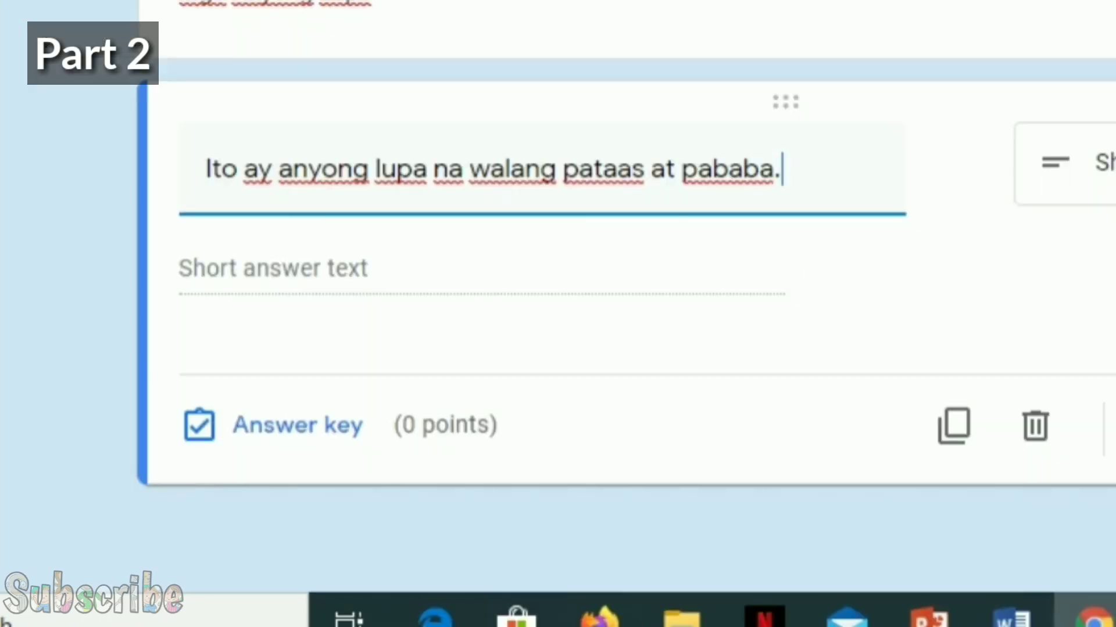
key(Tab)
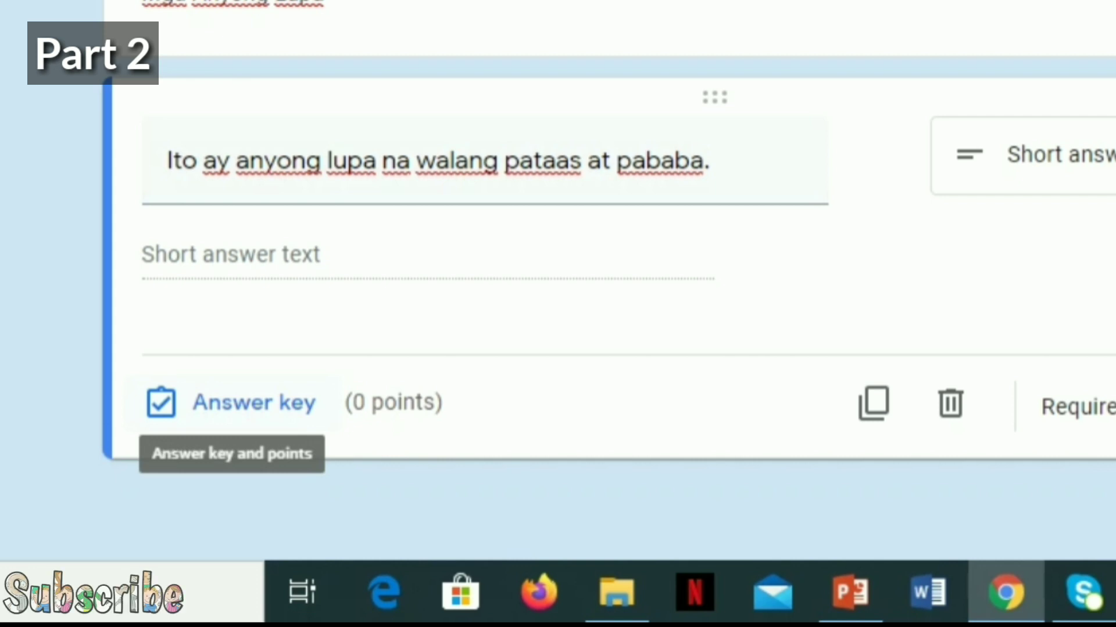
Step: In the answer key, enter 'Kapatagan' as the correct answer
click(254, 403)
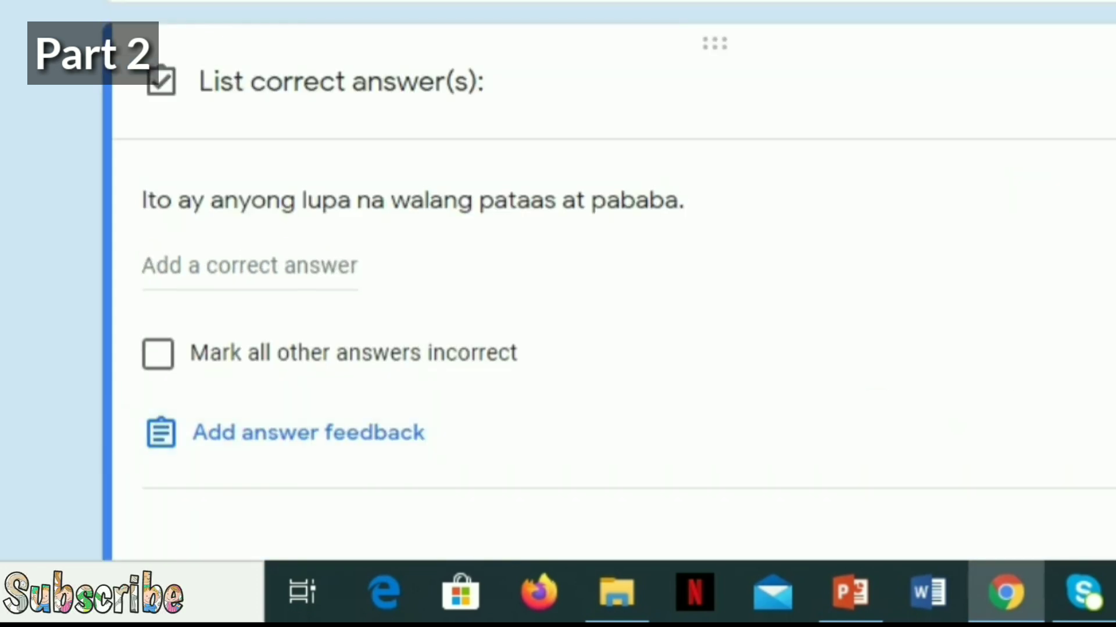
click(250, 265)
text(Correct Answer)
key(ctrl+a)
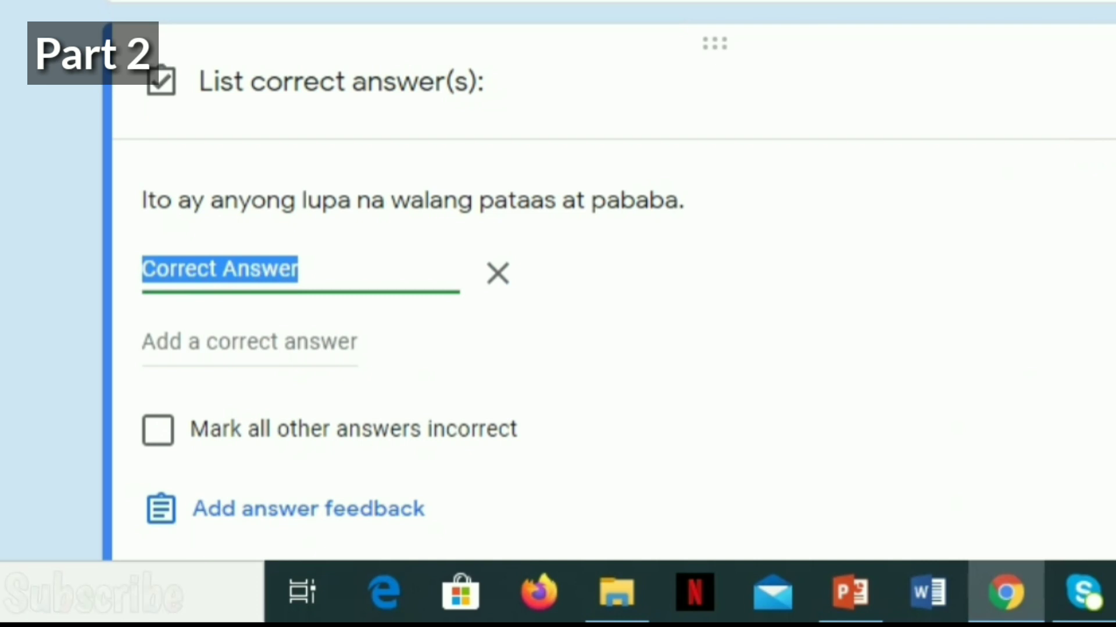
text(Kapatagab)
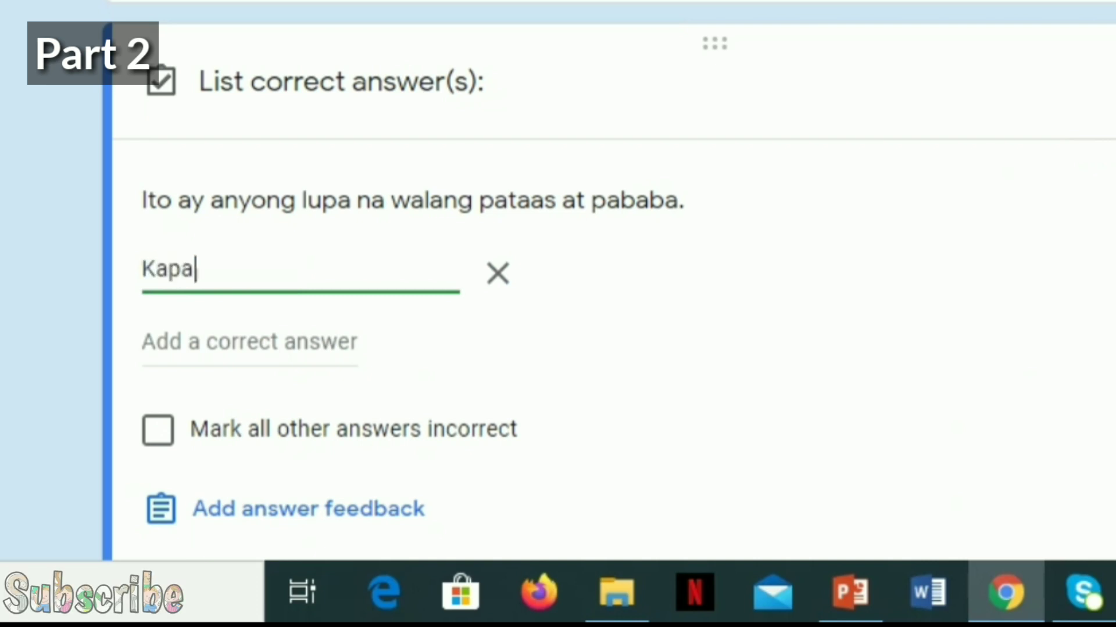
key(BackSpace)
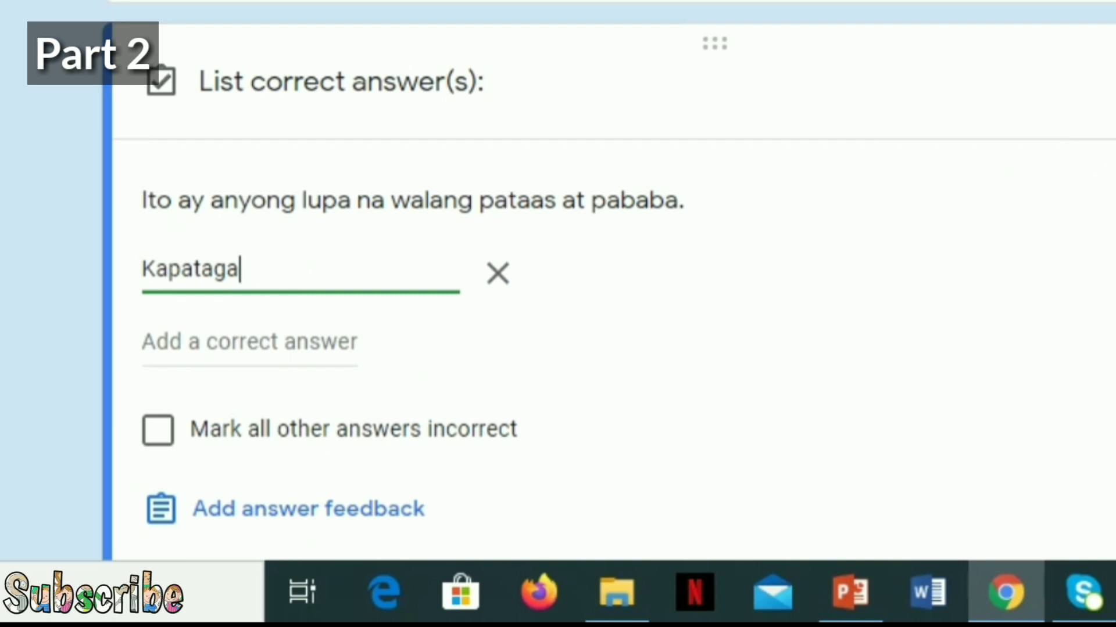
text(n)
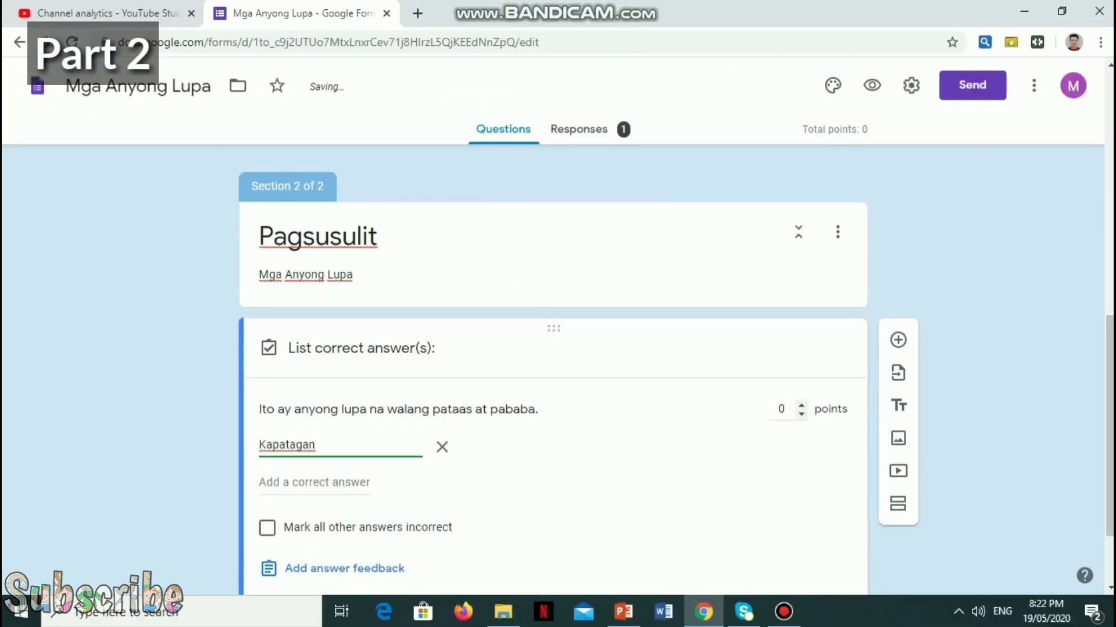
Step: Set the question to 1 point and mark all other answers incorrect
click(781, 409)
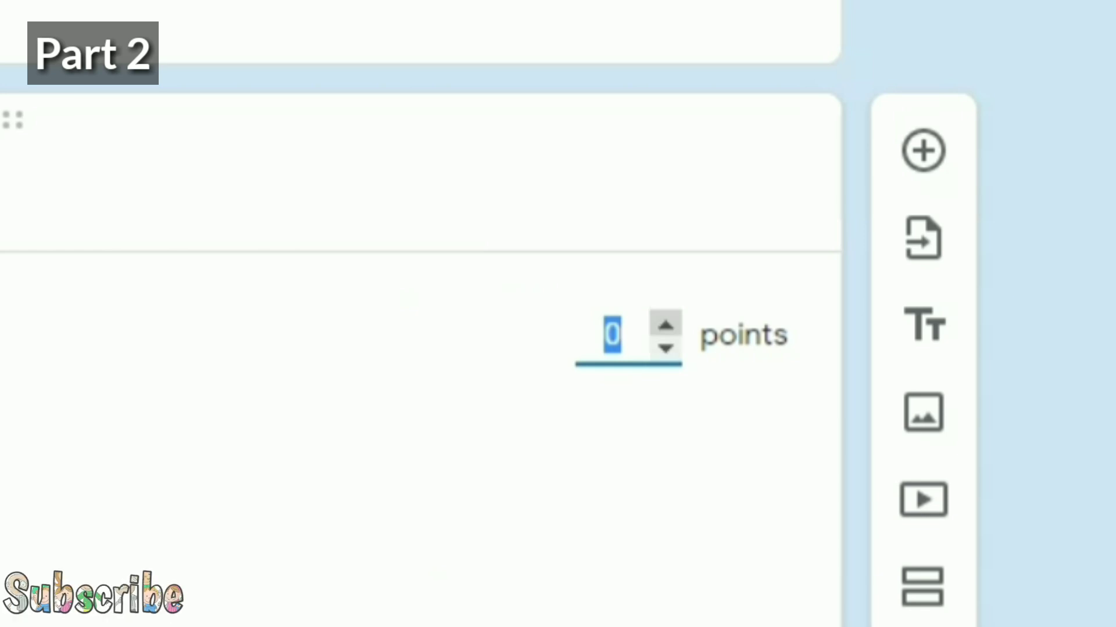
click(666, 324)
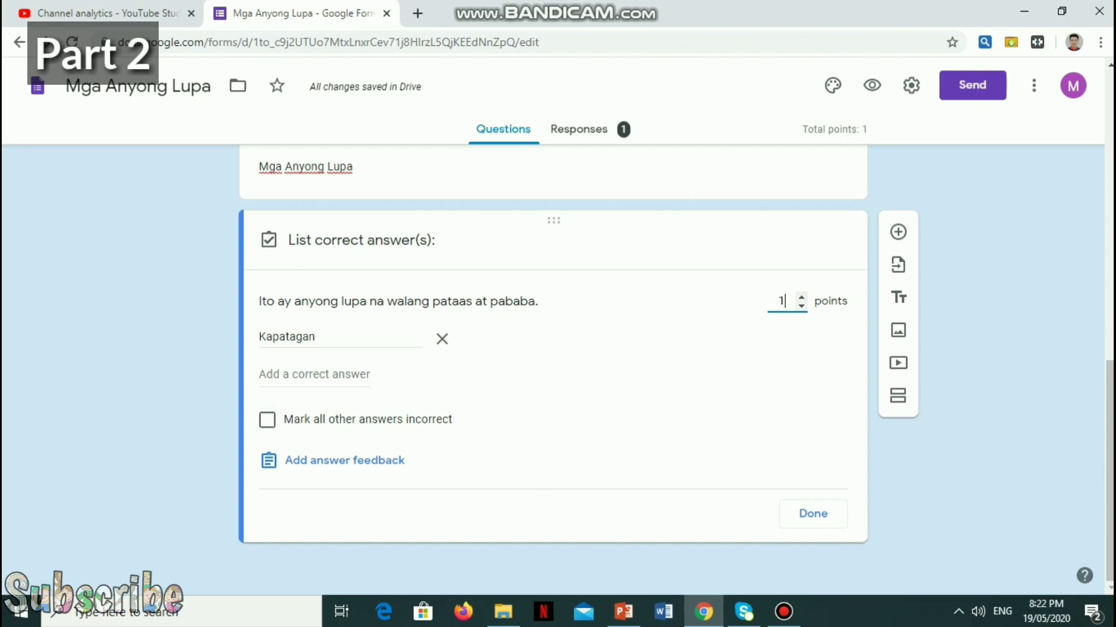
click(266, 419)
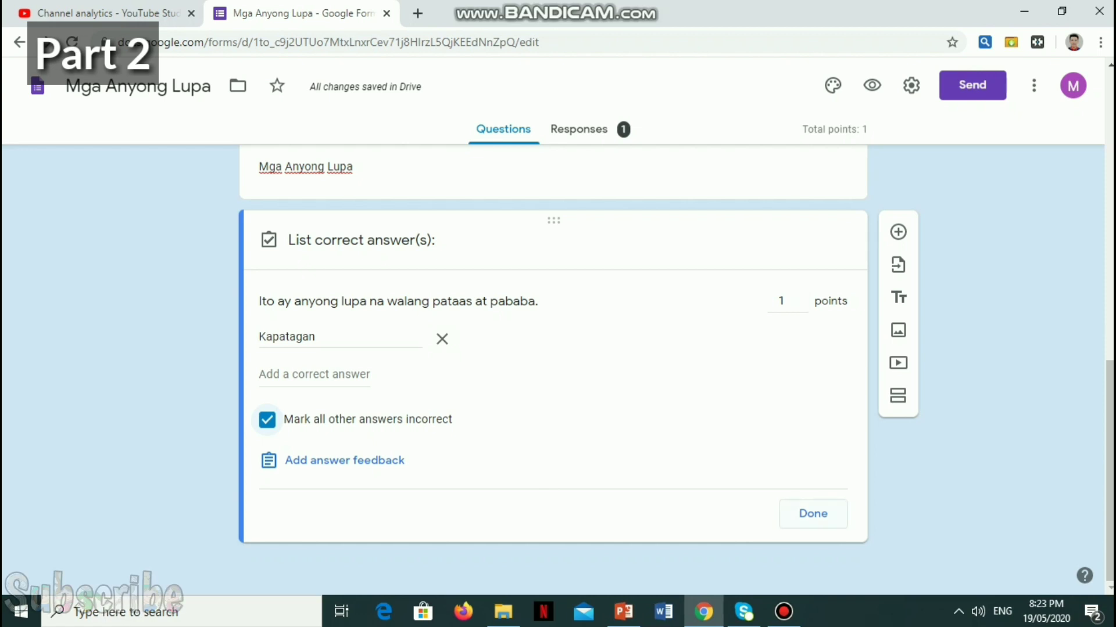
Step: Close the answer key and switch the Kapatagan question to Required
click(813, 514)
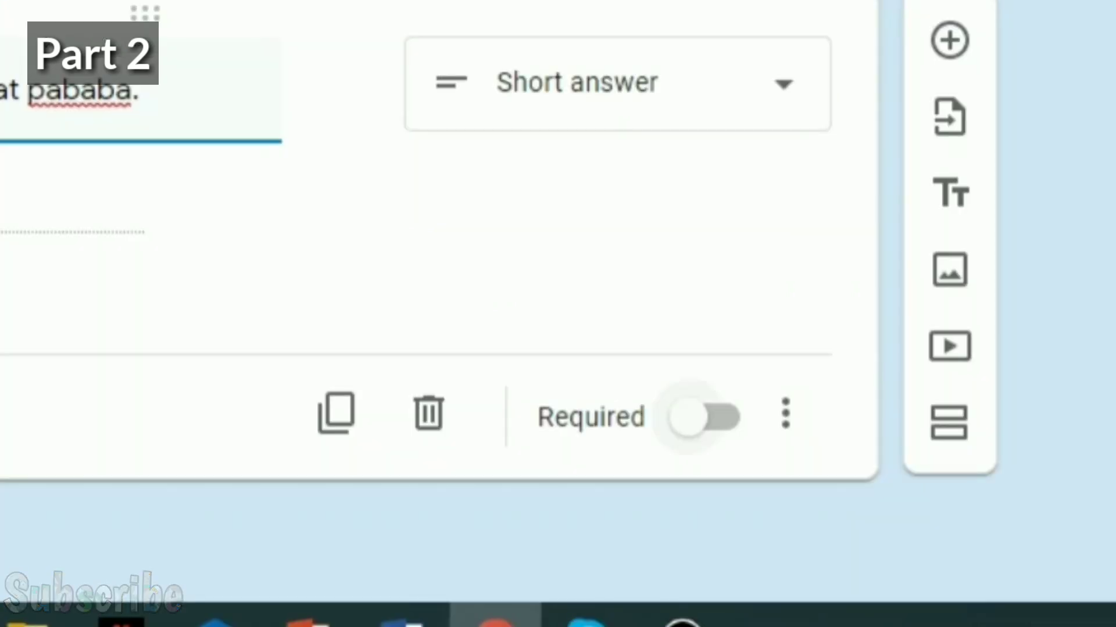
click(704, 417)
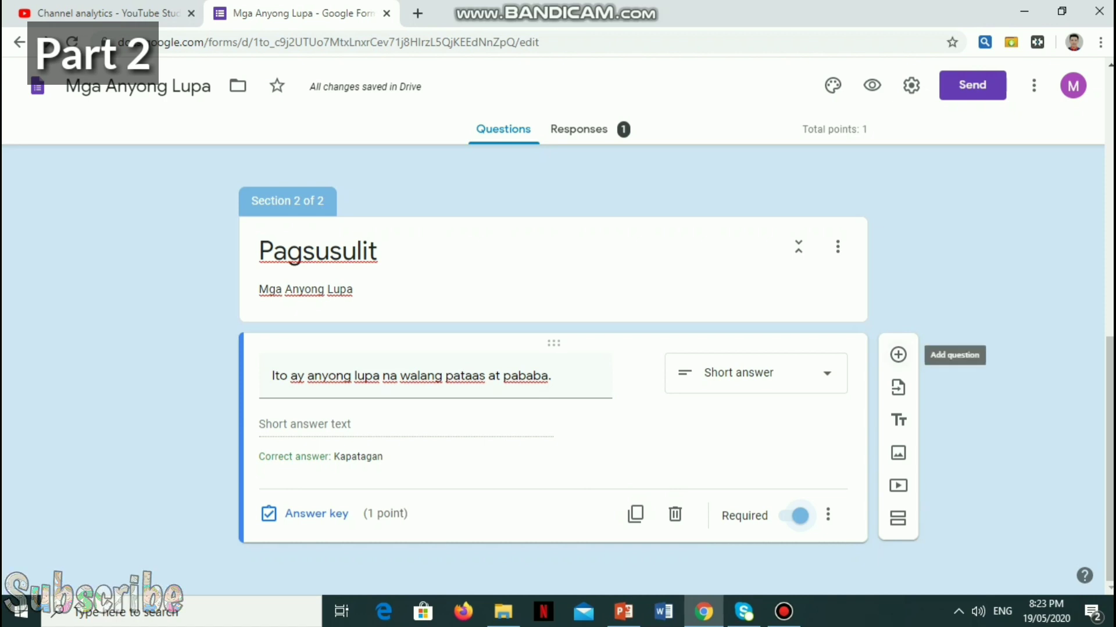
Step: Add a multiple-choice question 'Ito ay binubuo ng maraming magkakahanay na bundok o pagtaas ng lupa sa daigdig.'
click(898, 354)
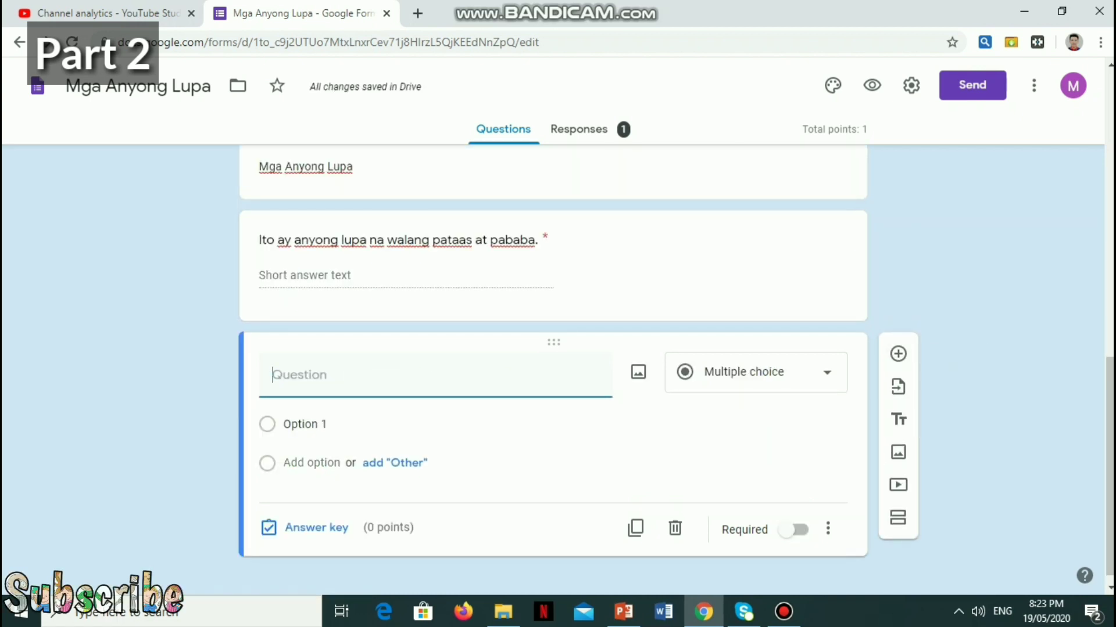
scroll(552, 372, up, 2)
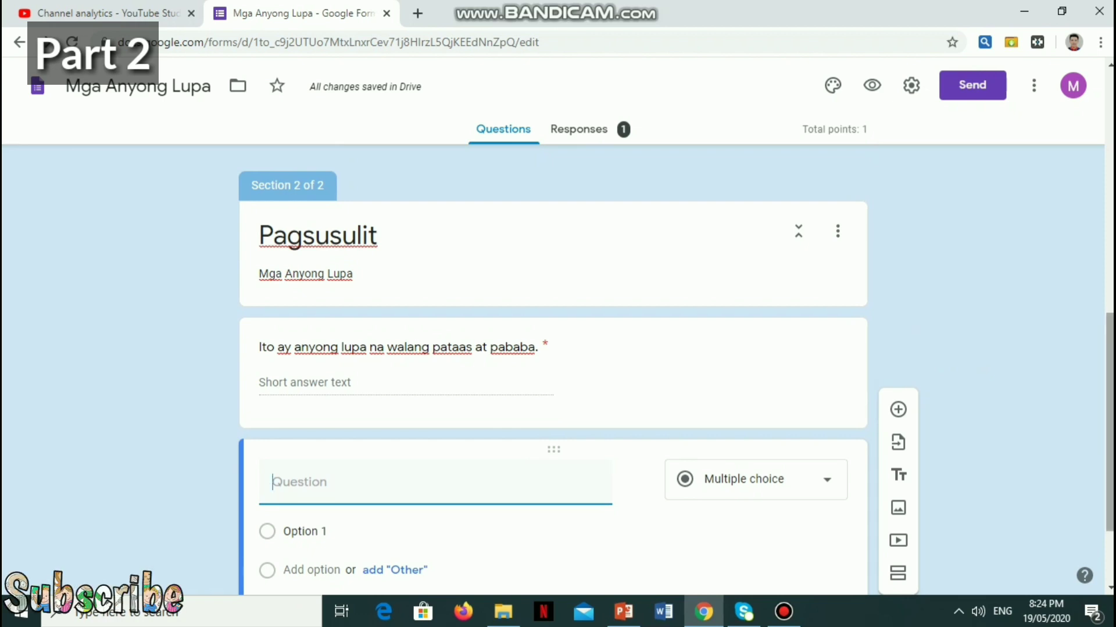
scroll(788, 410, down, 2)
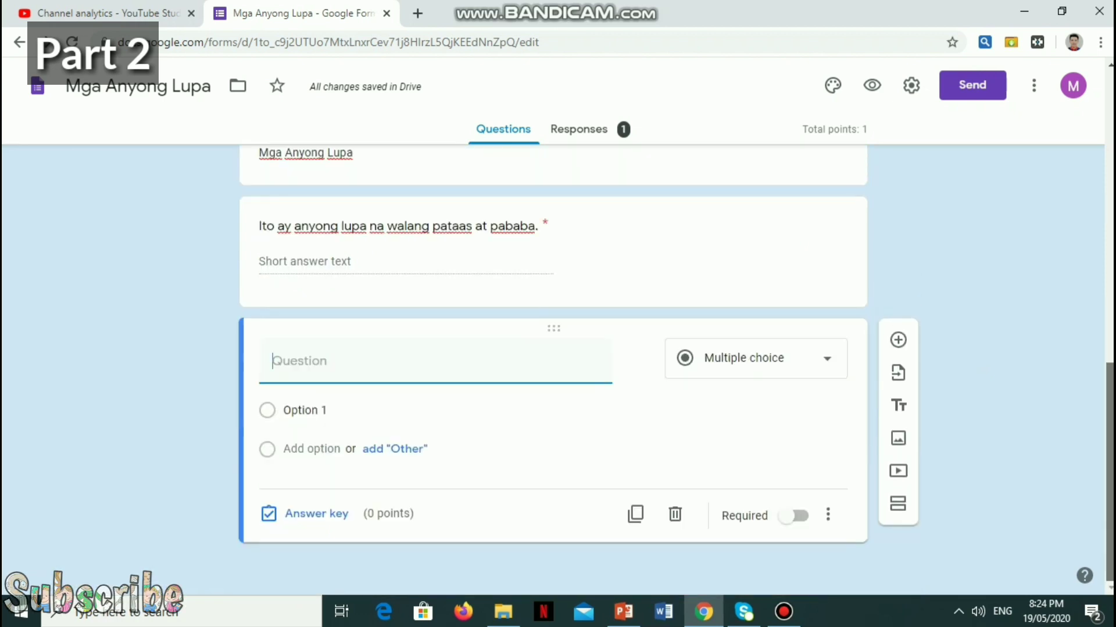
click(755, 358)
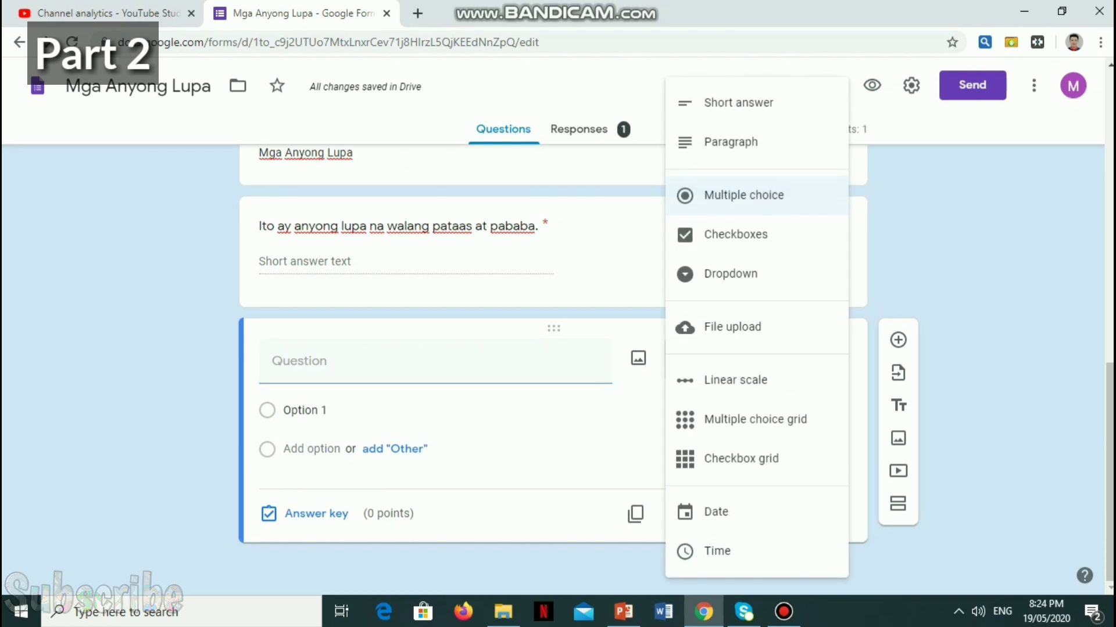
key(Escape)
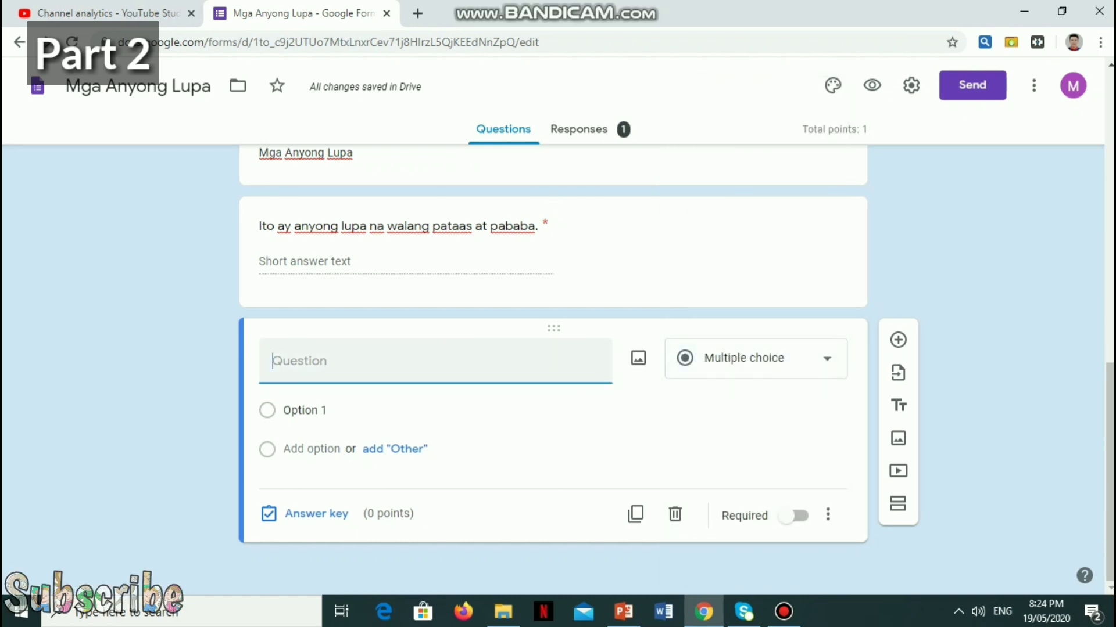
text(Ito ay)
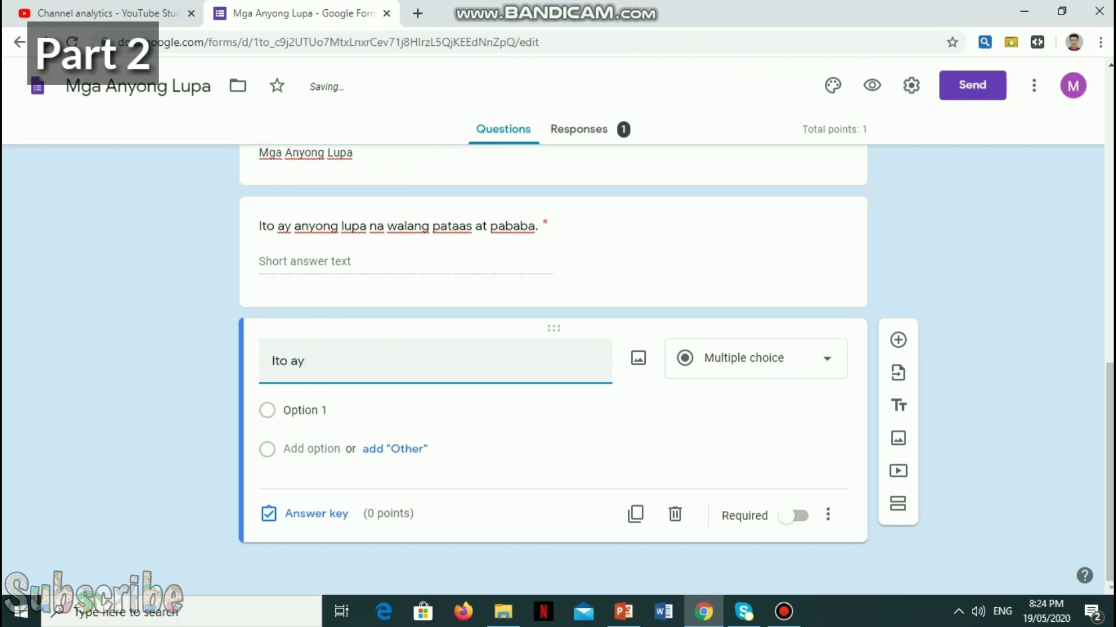
text( binu)
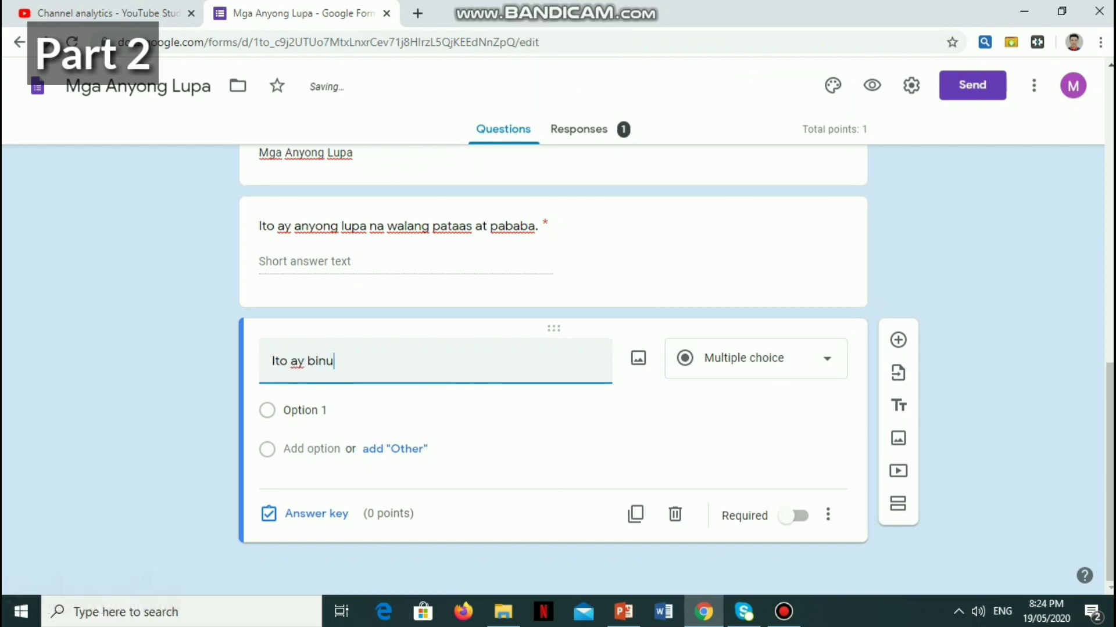
text(buo)
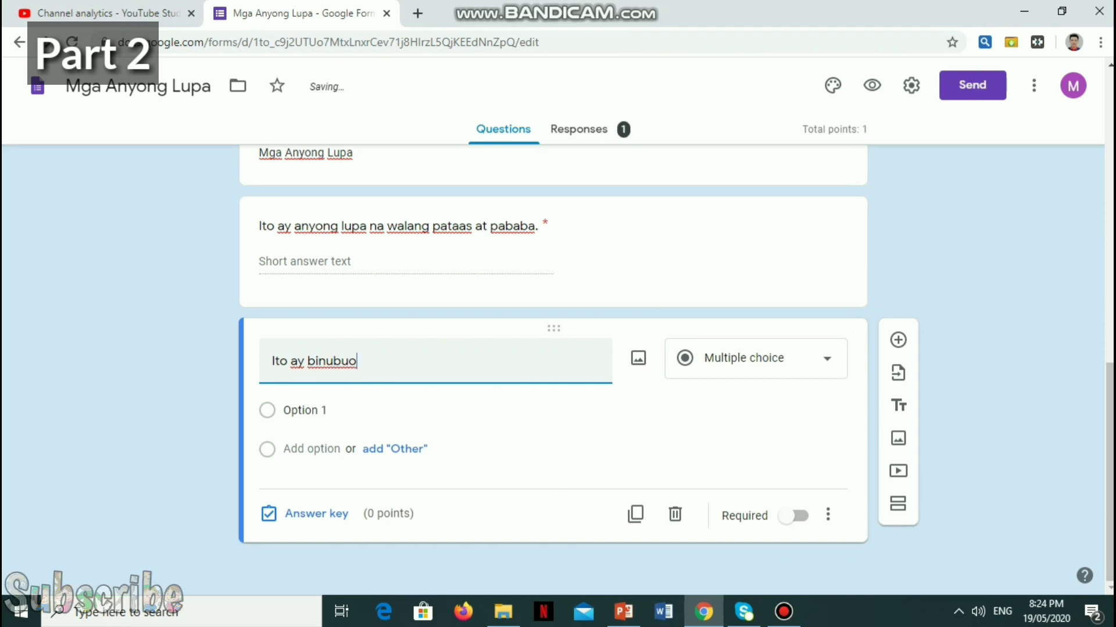
text( ng maraming)
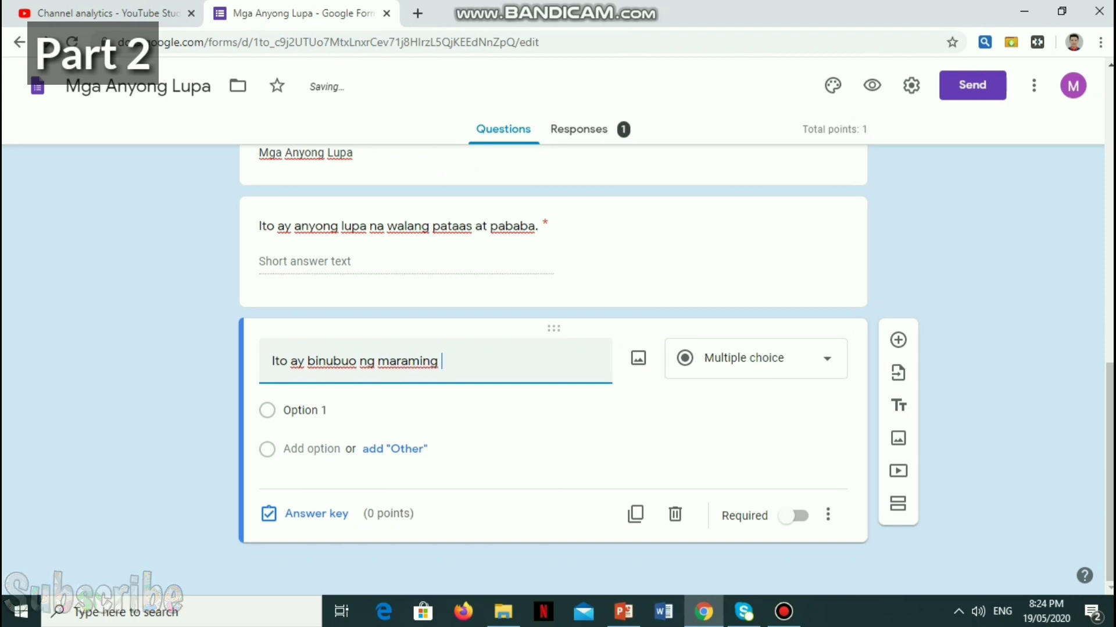
text( magkakahanay )
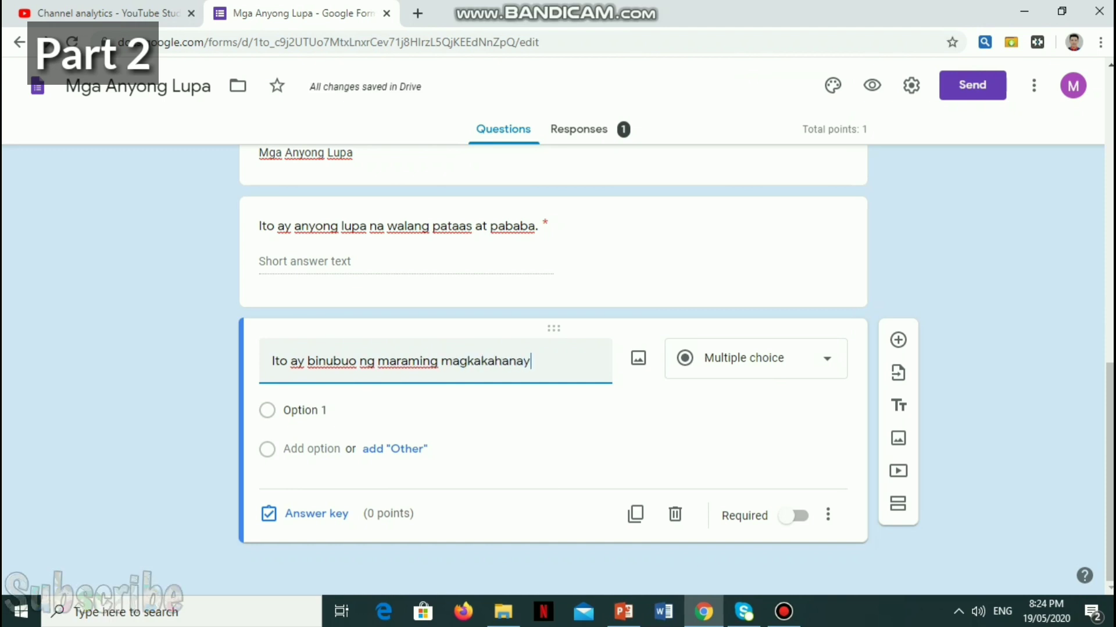
text(na )
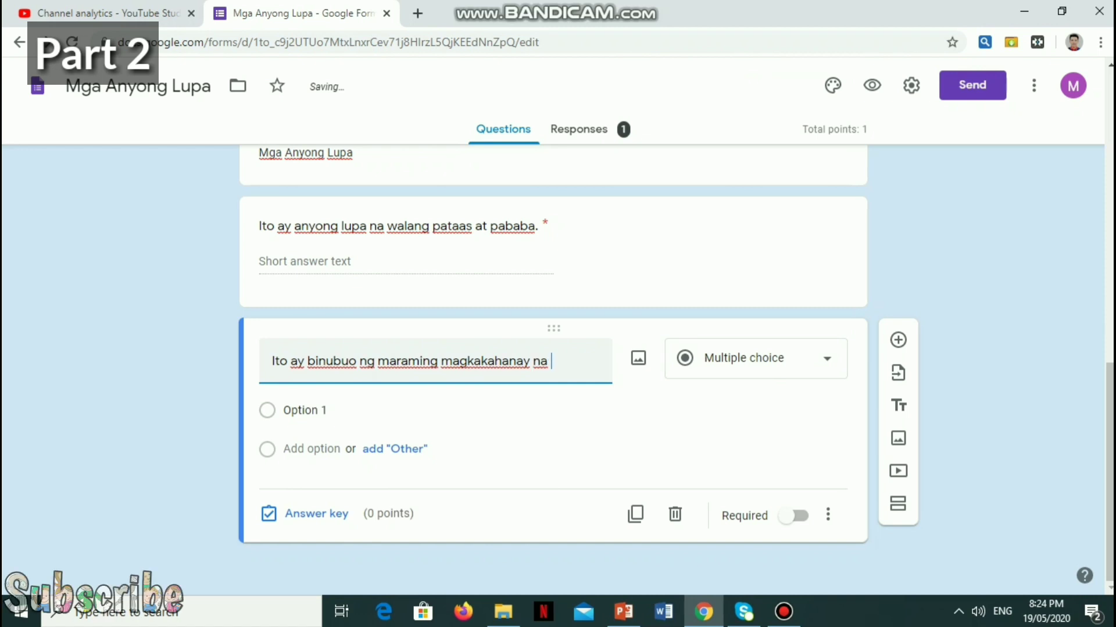
text(bundok)
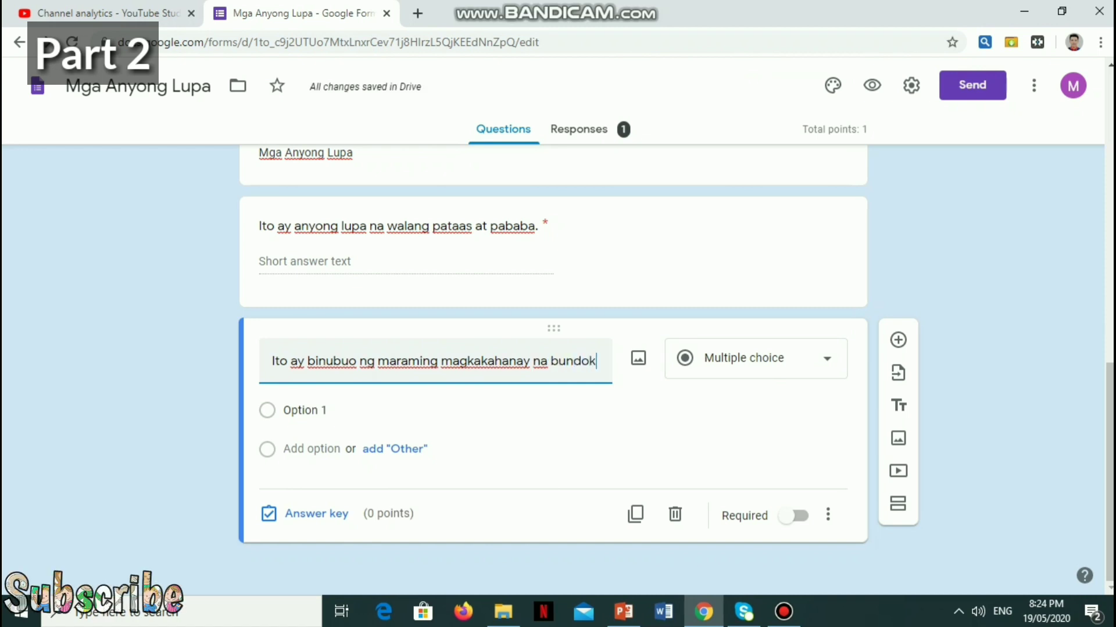
text( o pagt)
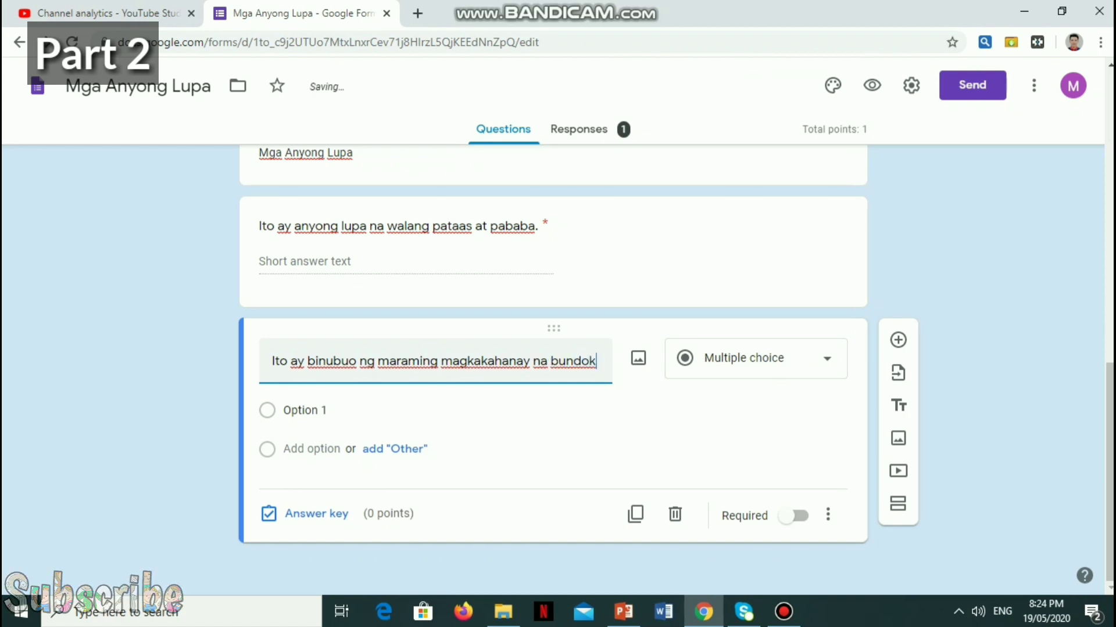
text(aas ng)
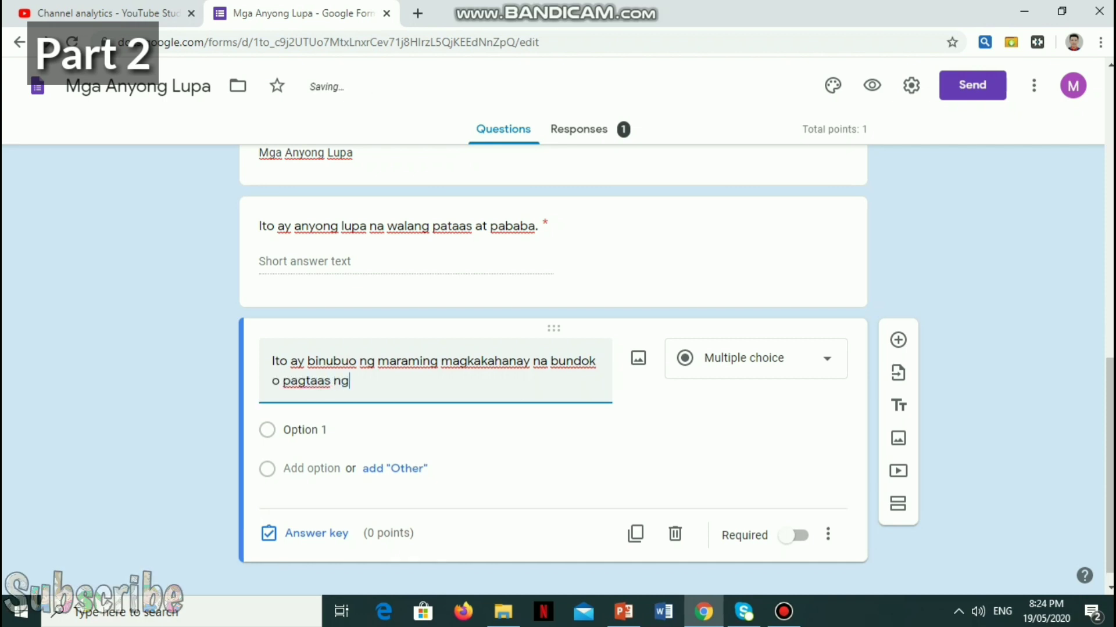
text( lupa sa dai)
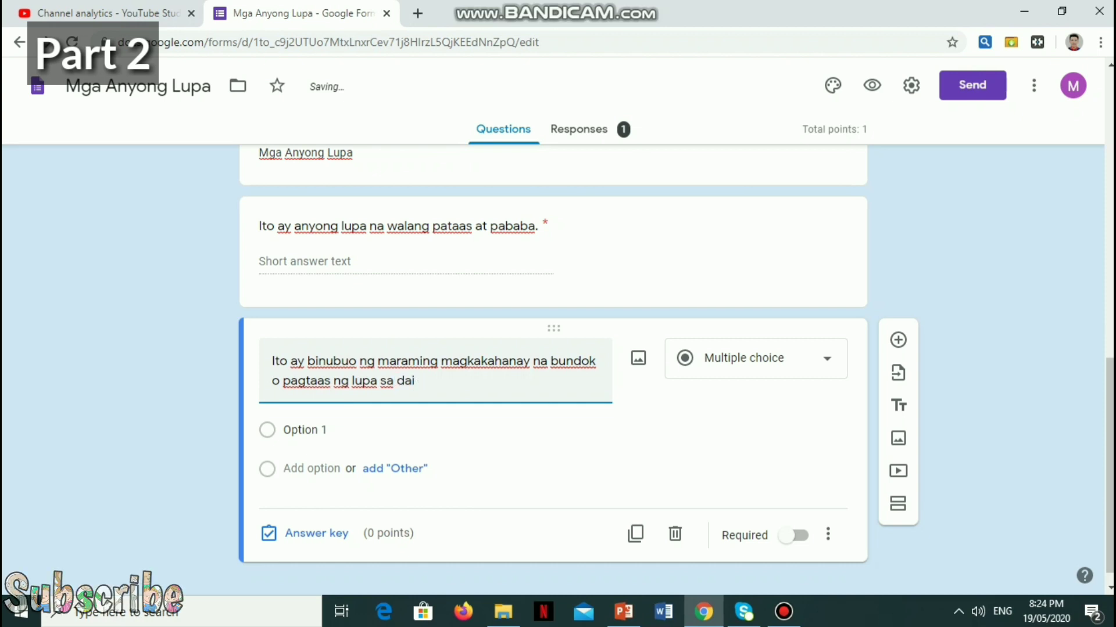
text(gdi)
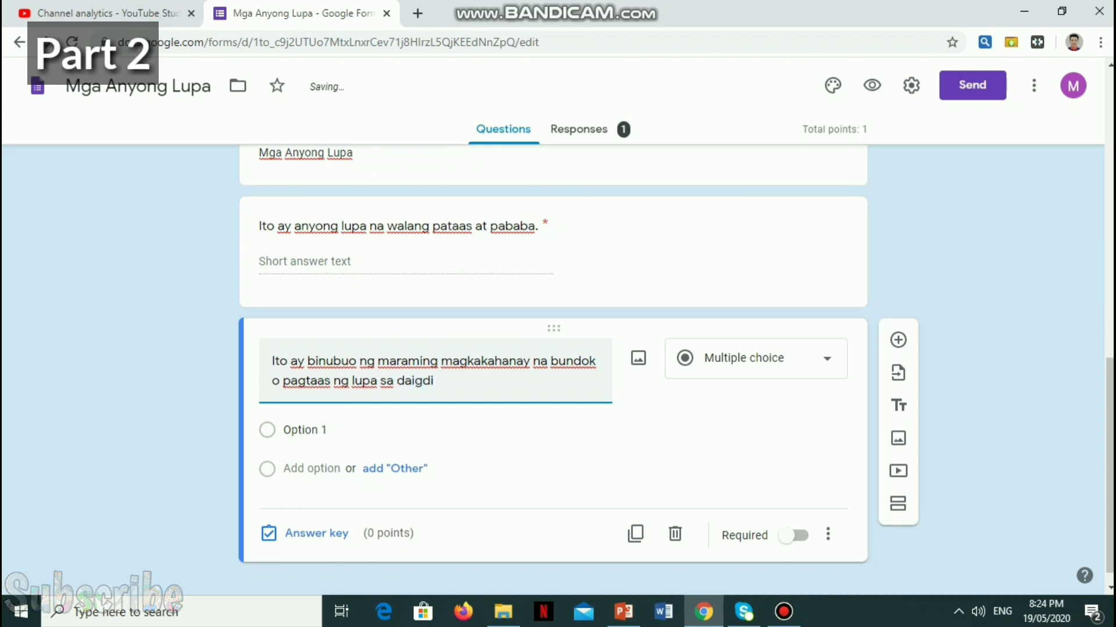
text(g.)
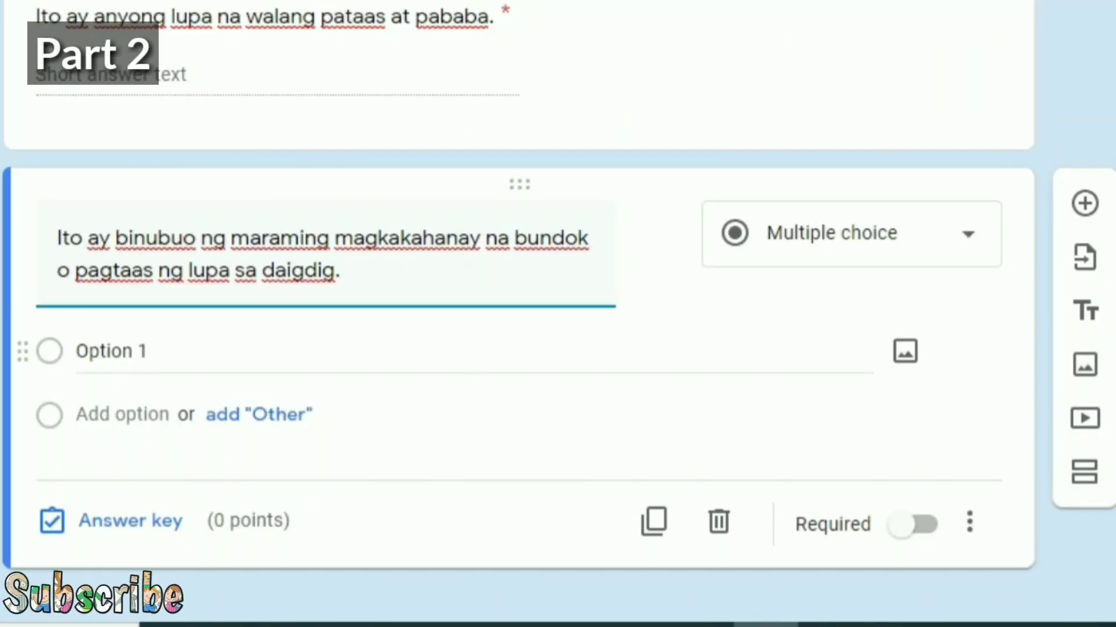
Step: Fill in the answer choices bundok, talampas and bulubundukin
click(304, 430)
text(bun)
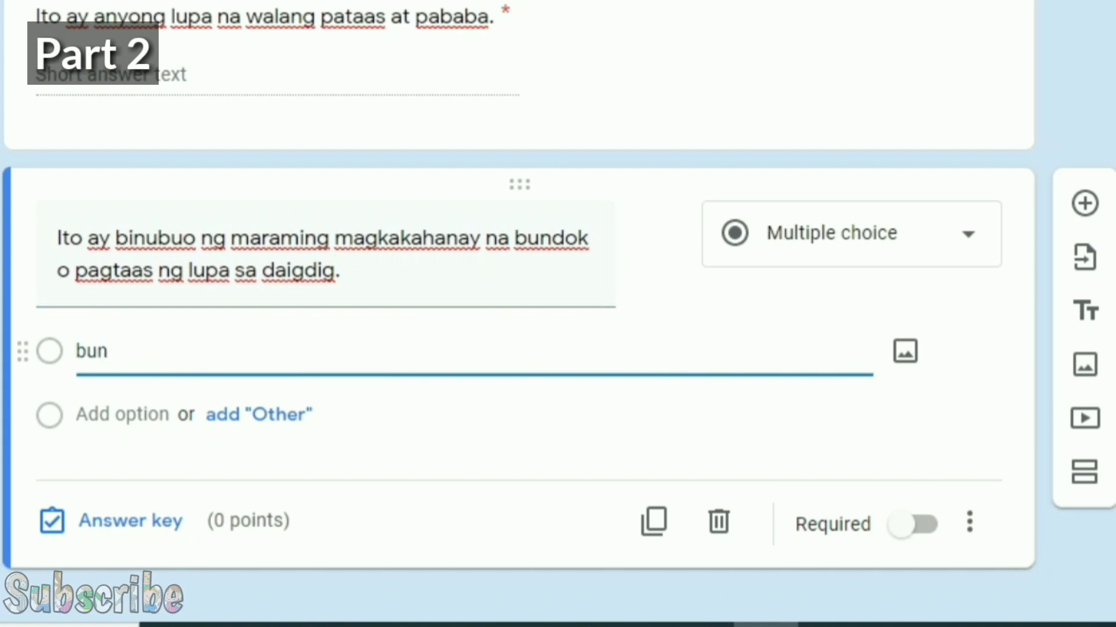
text(dok)
key(Tab)
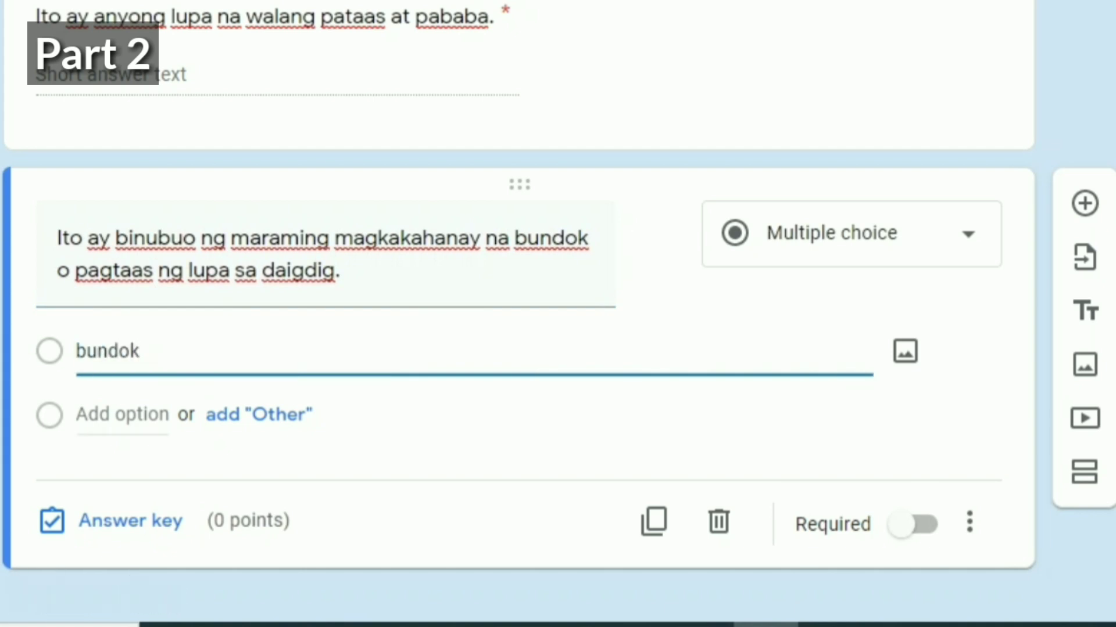
key(shift+Tab)
key(Tab)
key(Tab)
key(Return)
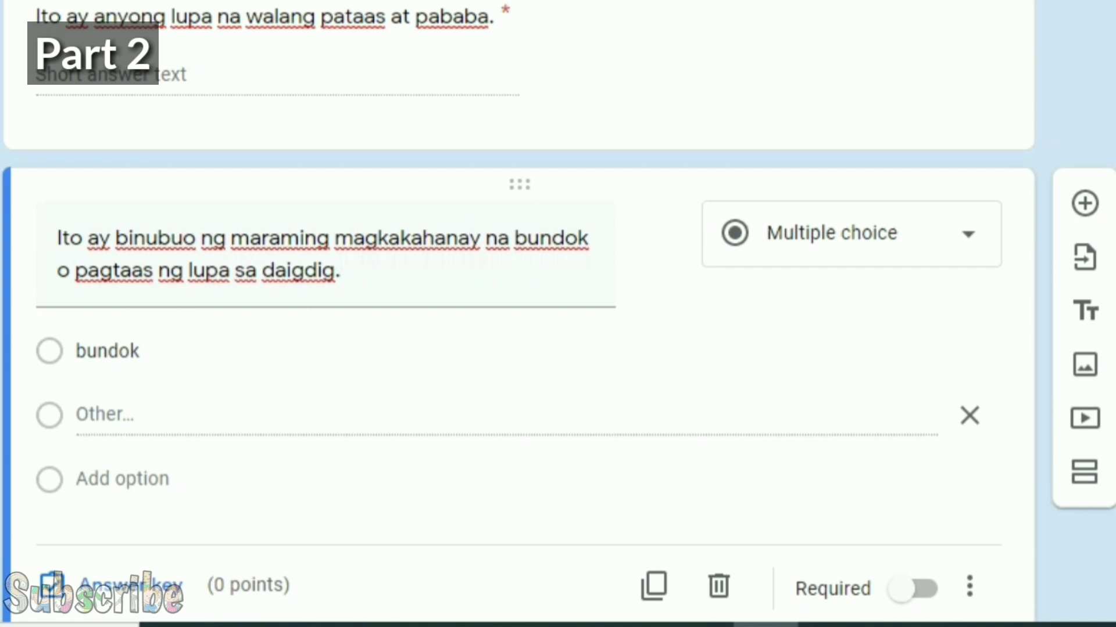
key(Tab)
key(Return)
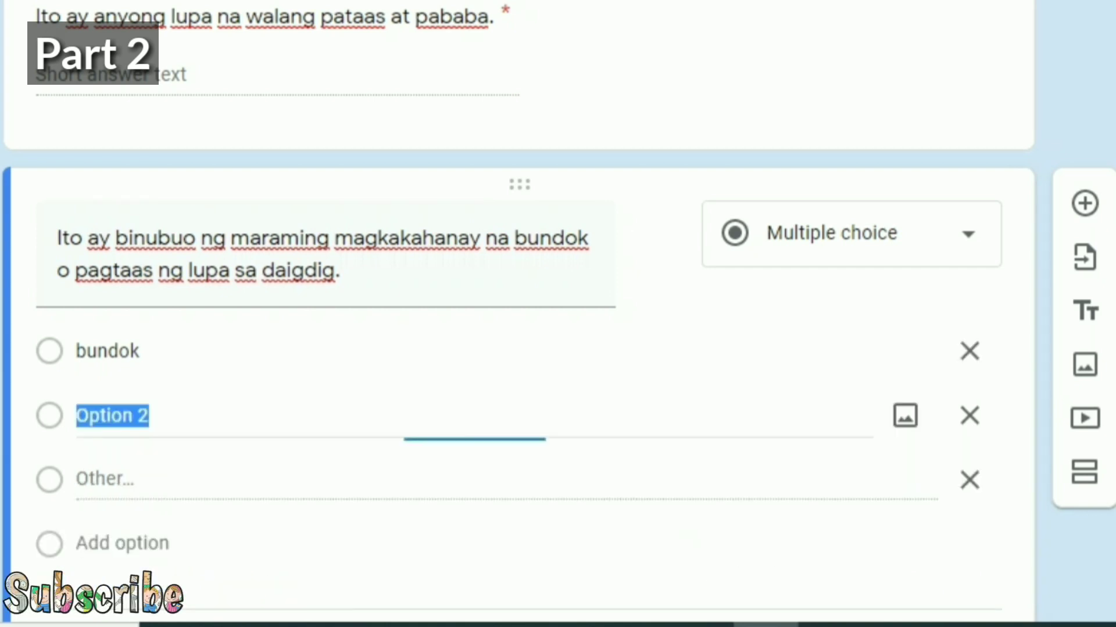
text(talampas)
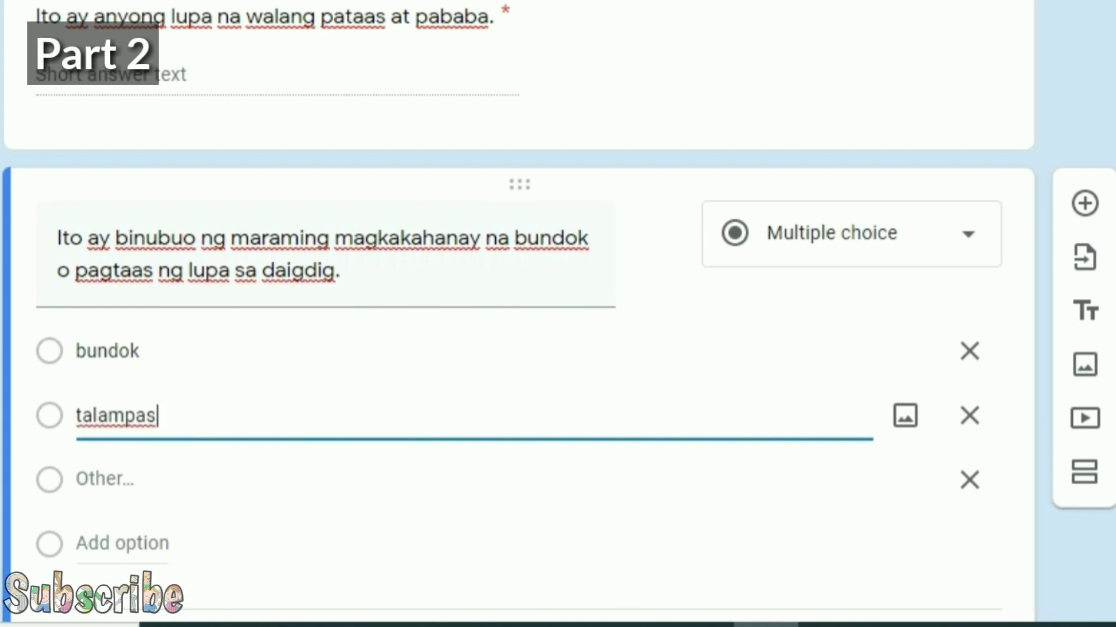
key(Return)
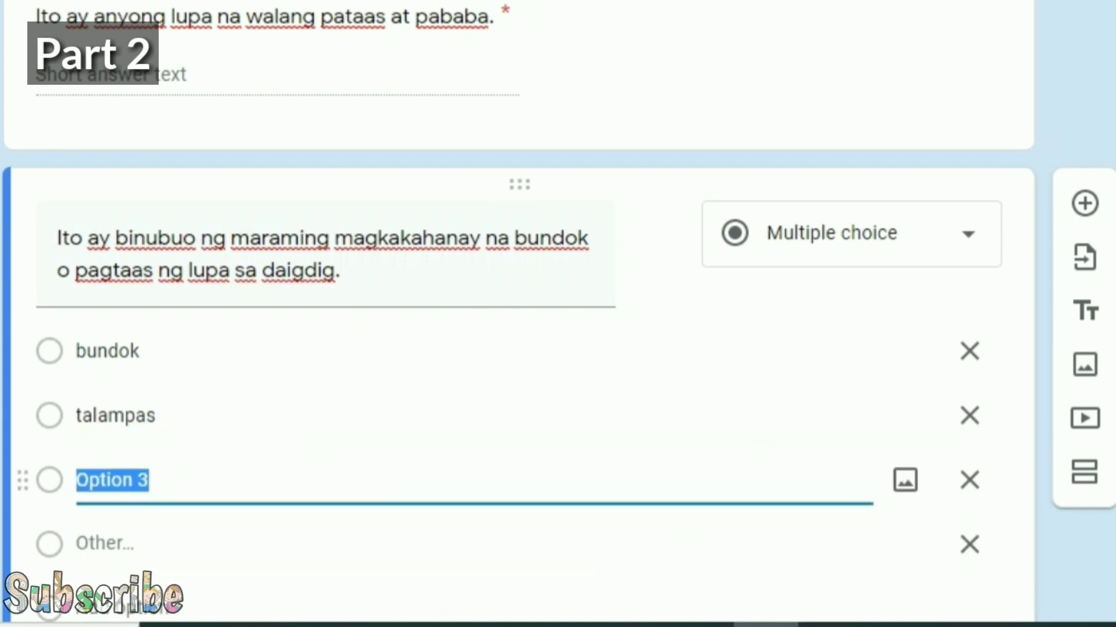
text(bulub)
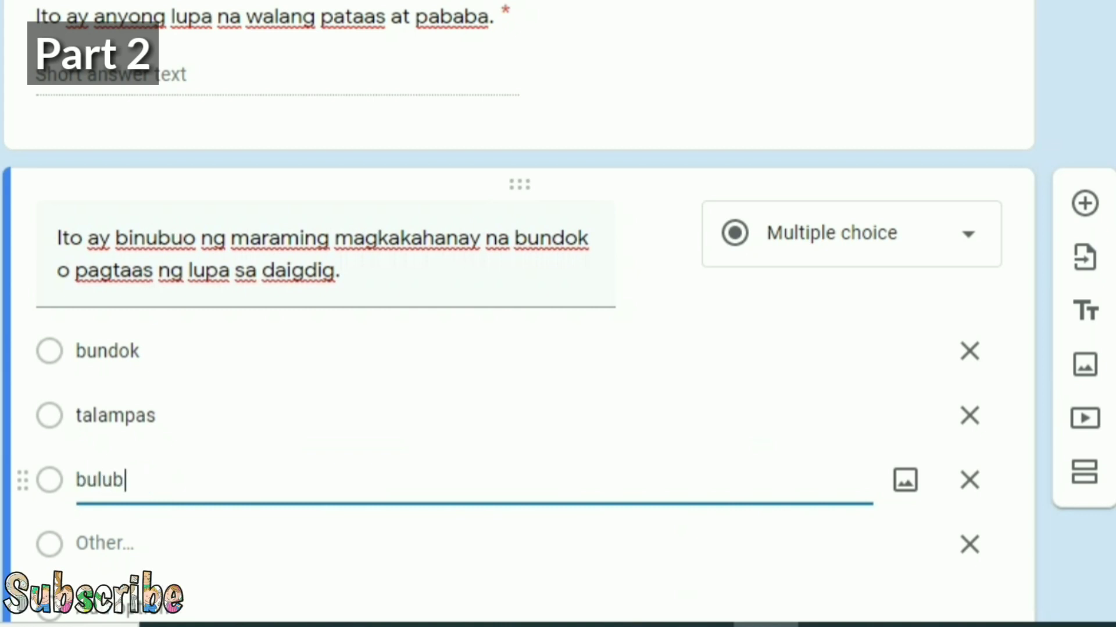
text(undukin)
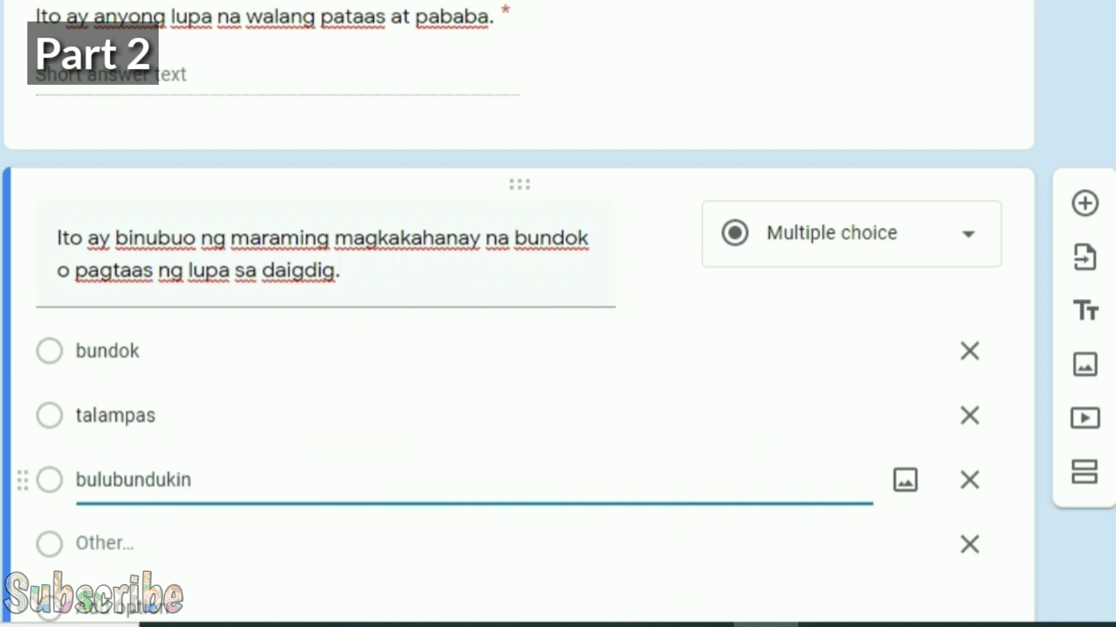
Step: Remove the Other choice and add burol as the fourth option
scroll(523, 348, down, 3)
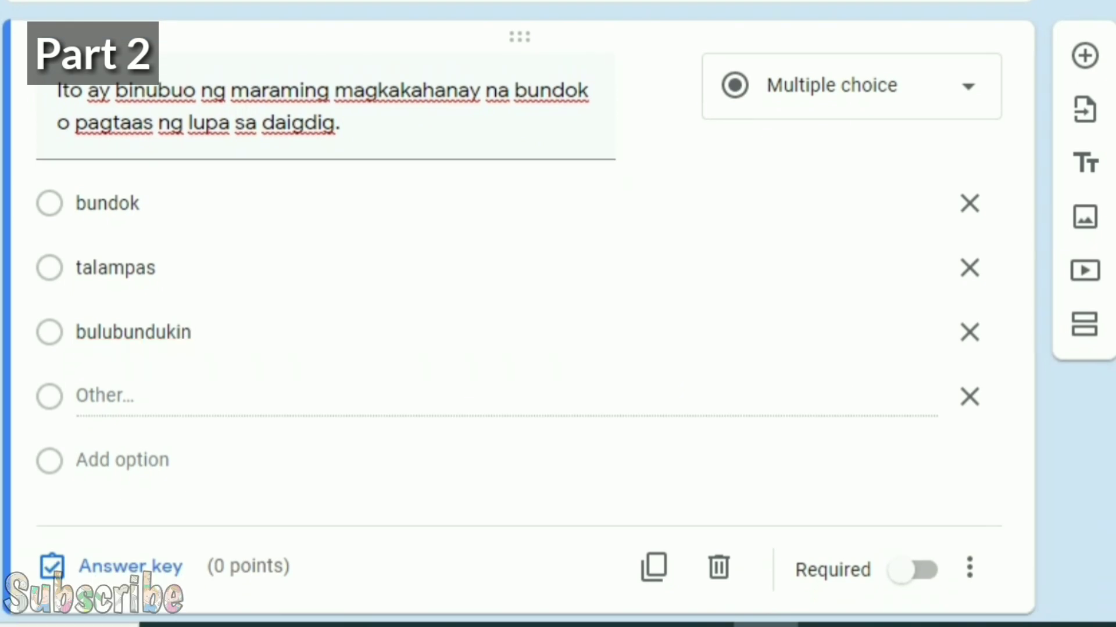
click(969, 396)
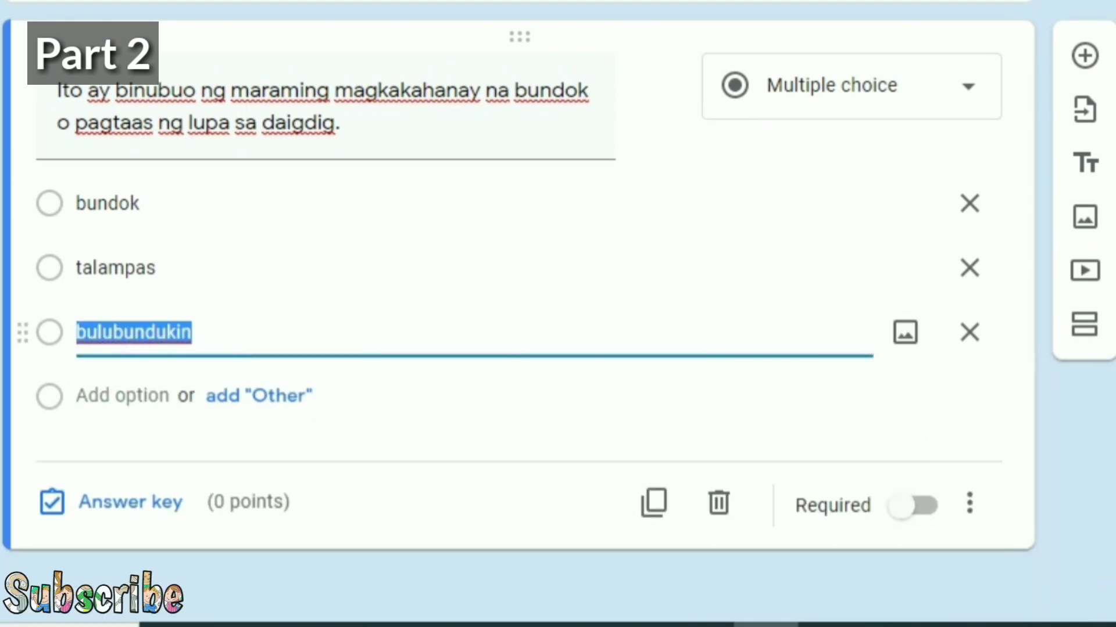
click(116, 397)
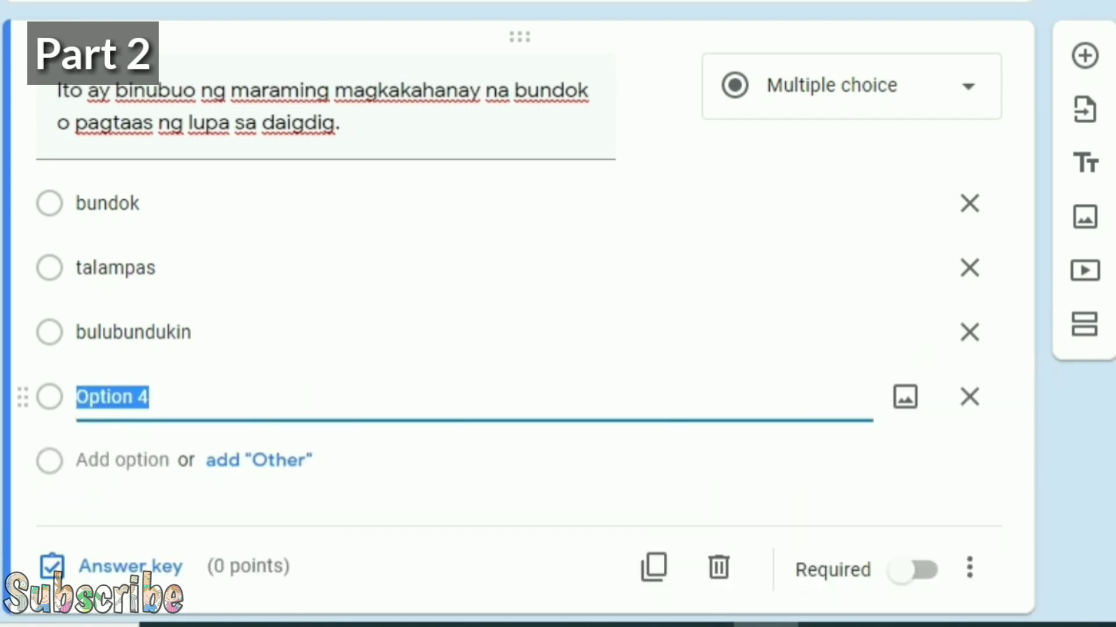
text(burol)
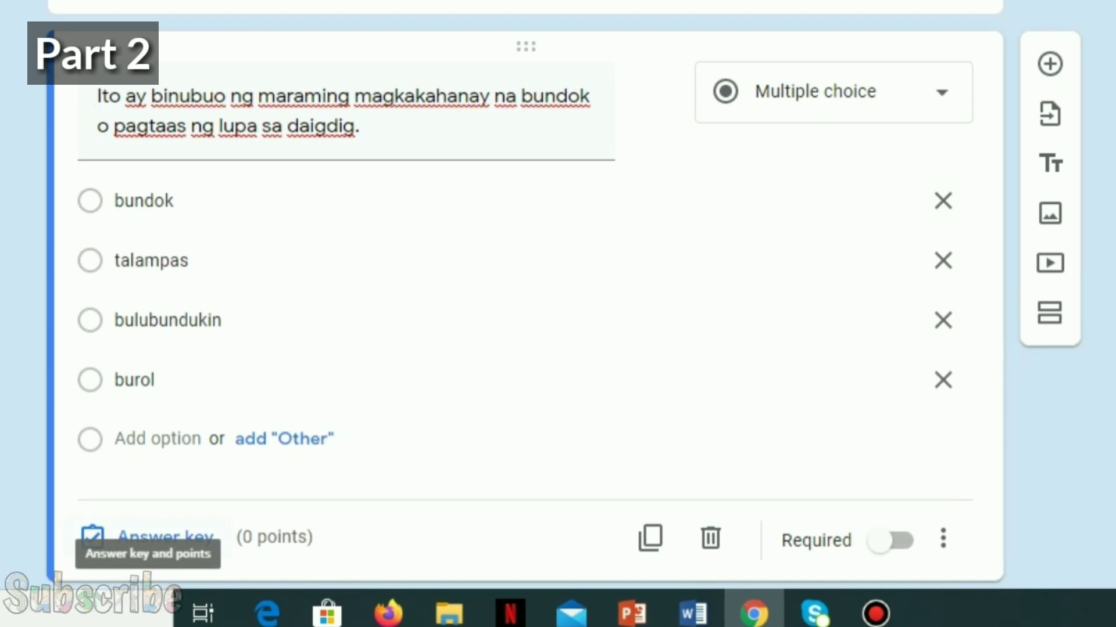
Step: In the answer key, mark bulubundukin correct and make it worth 1 point
click(165, 537)
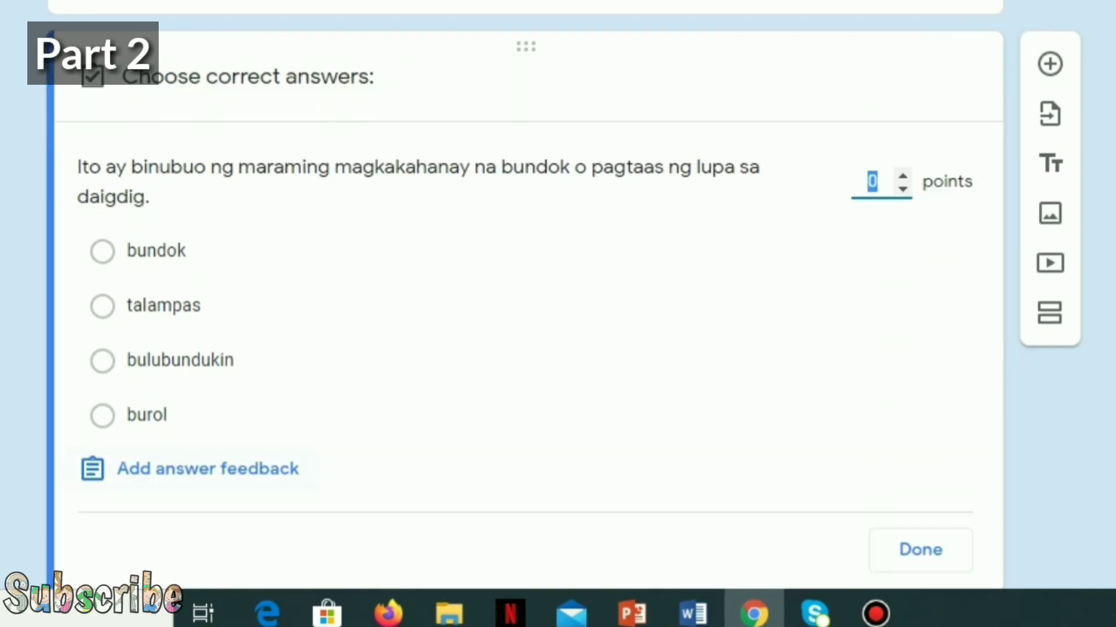
scroll(523, 291, down, 2)
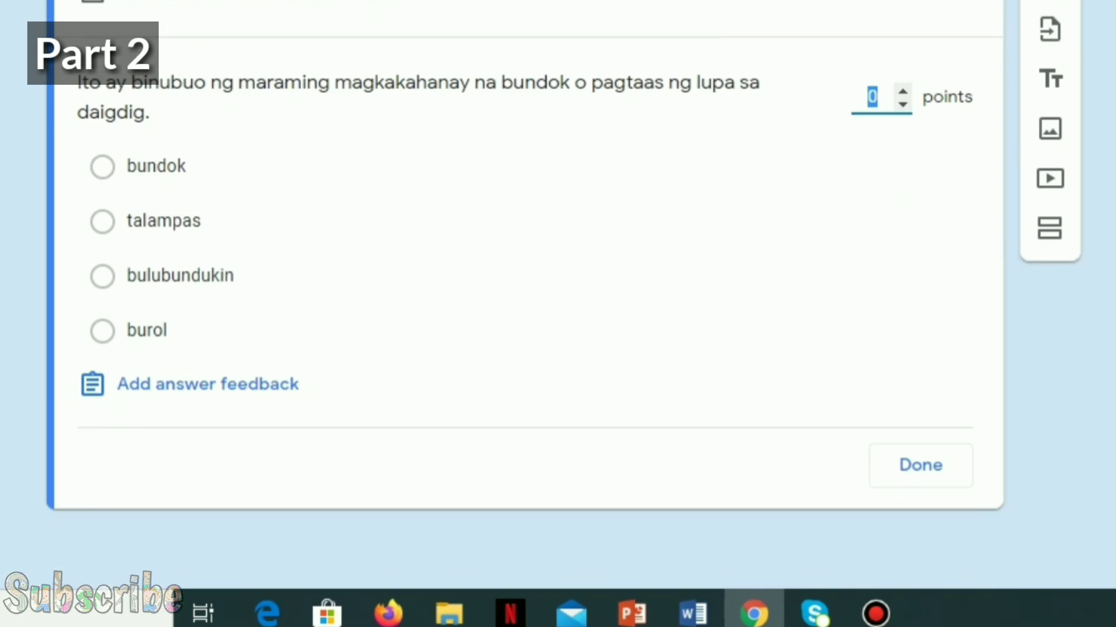
click(102, 276)
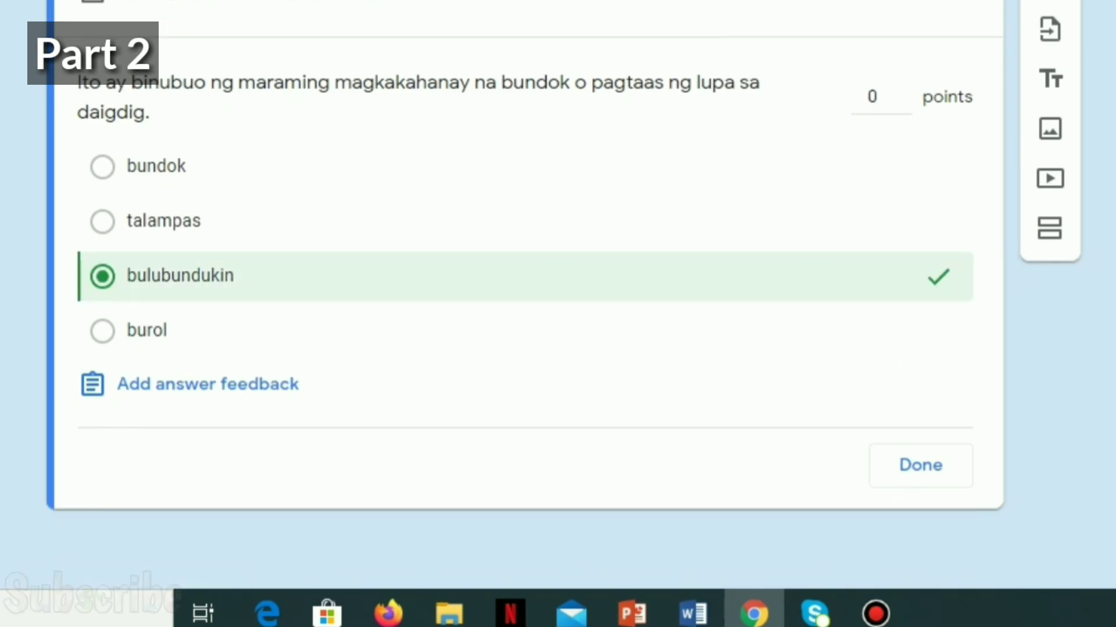
click(902, 91)
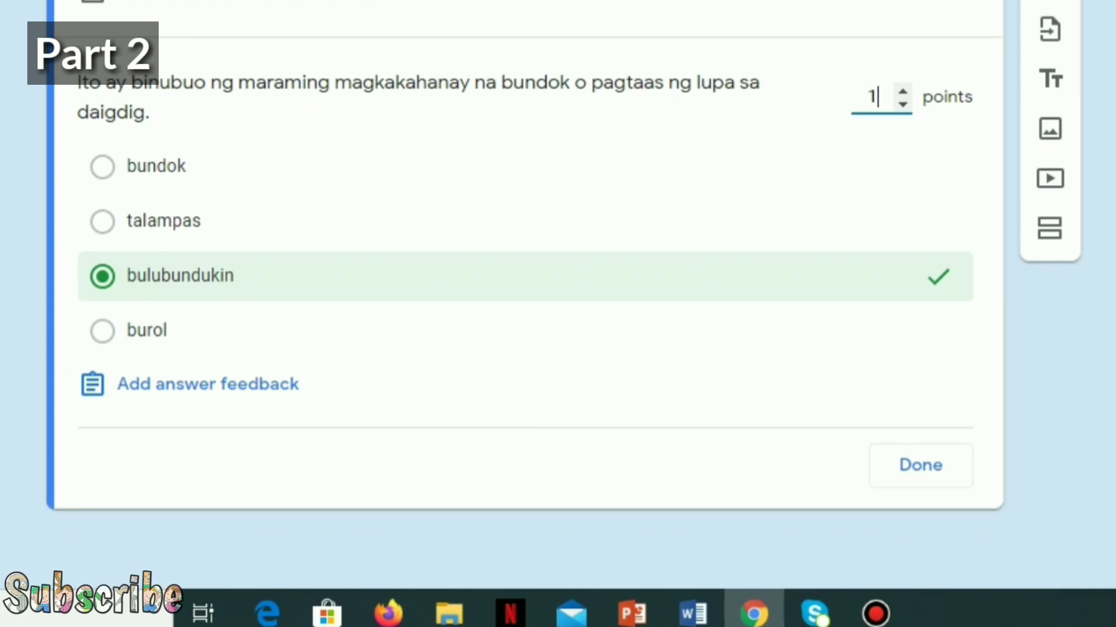
Step: Close the answer key, make the question required, and add a new question below
key(ctrl+a)
key(Tab)
key(Return)
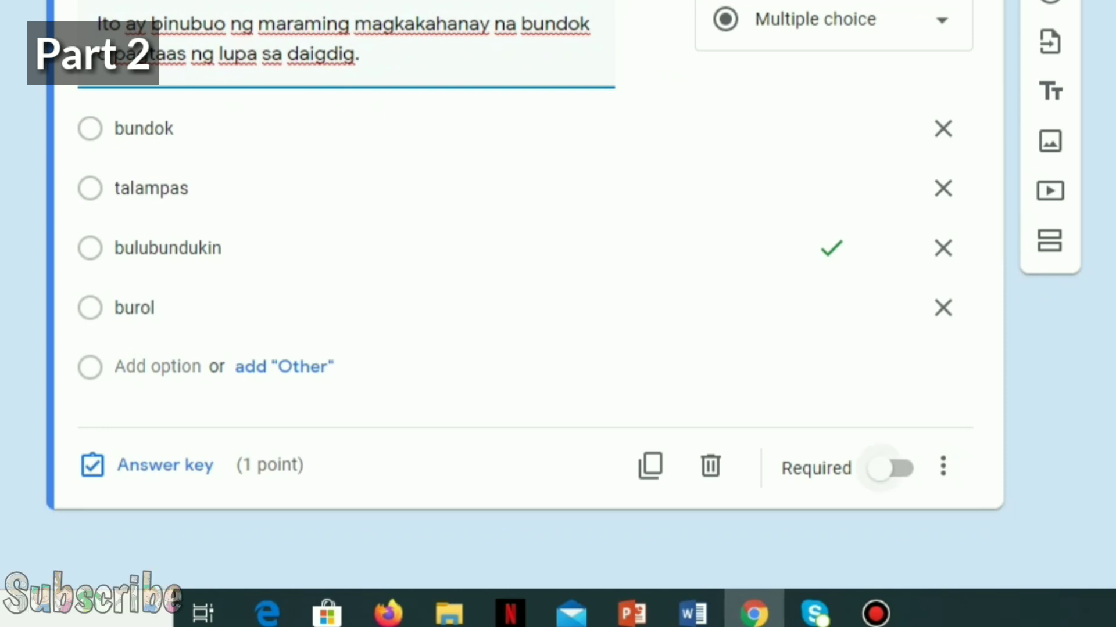
click(883, 468)
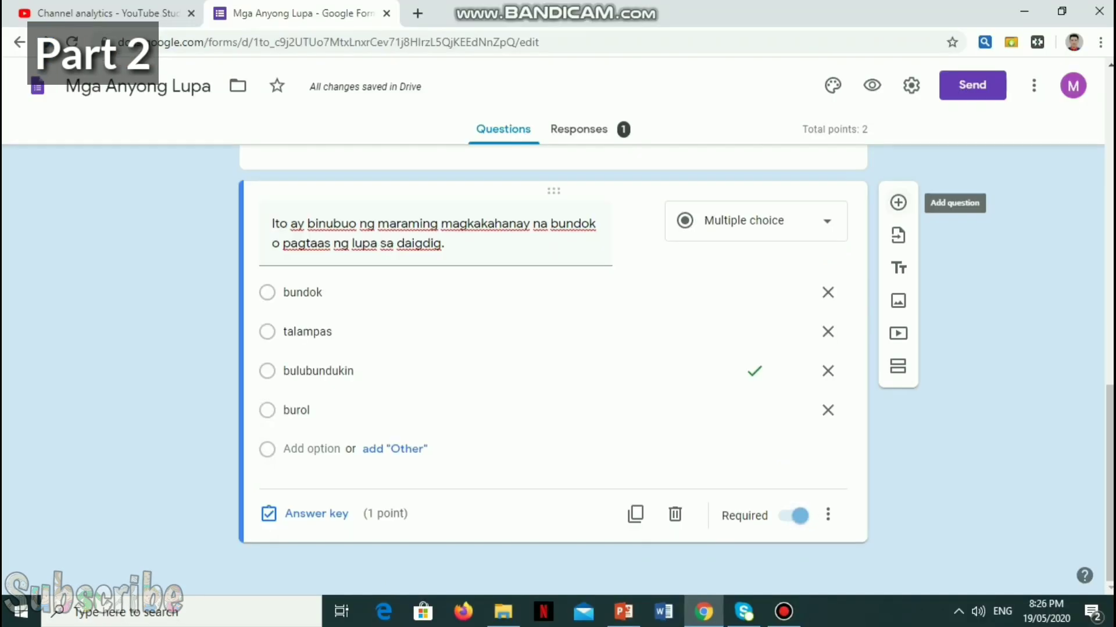
click(896, 200)
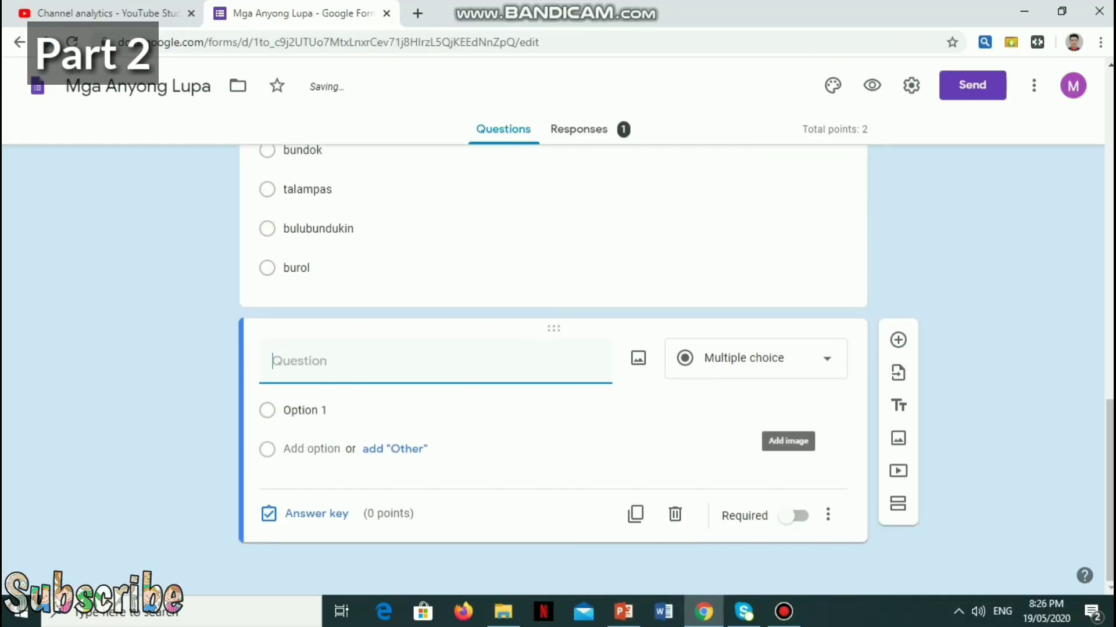
Step: Make the new question a Checkboxes question titled 'Mga ibat ibang anyong lupa'
click(755, 358)
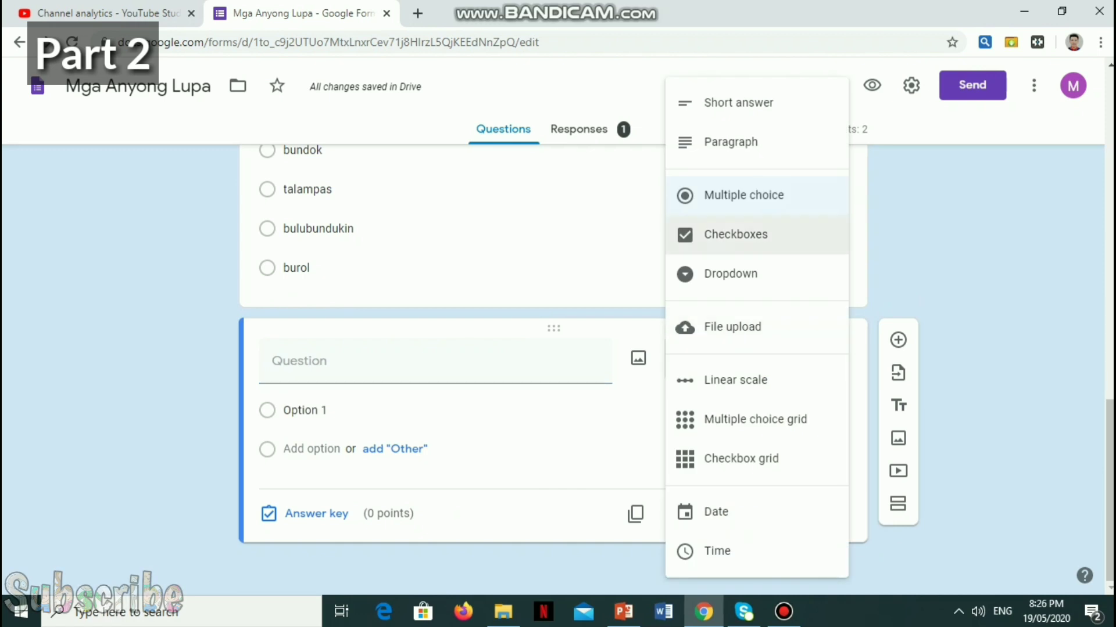
click(755, 234)
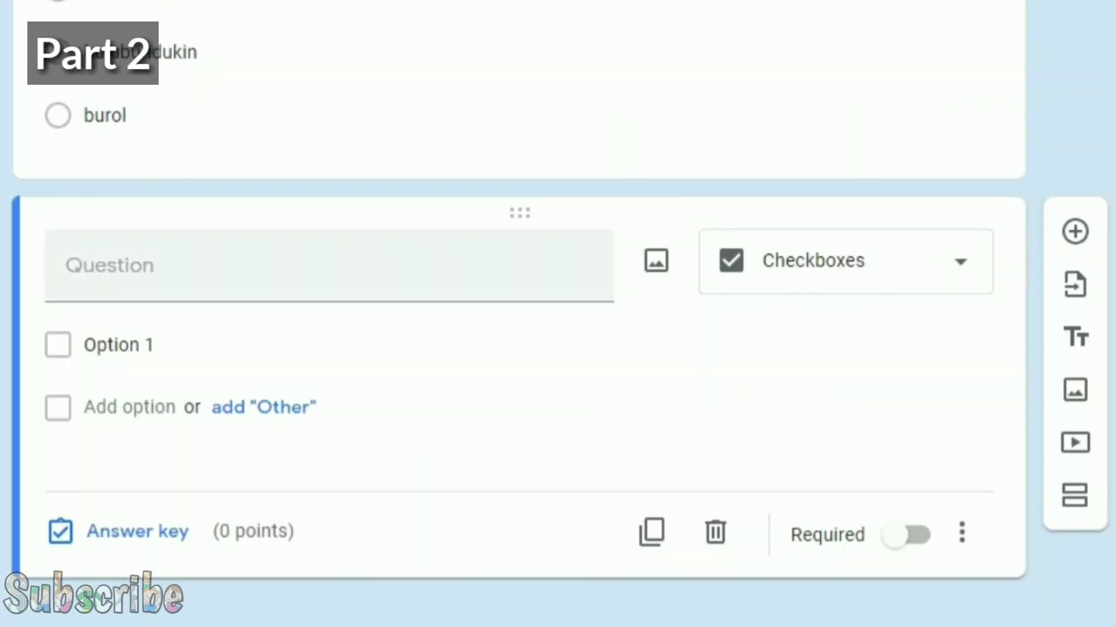
click(435, 375)
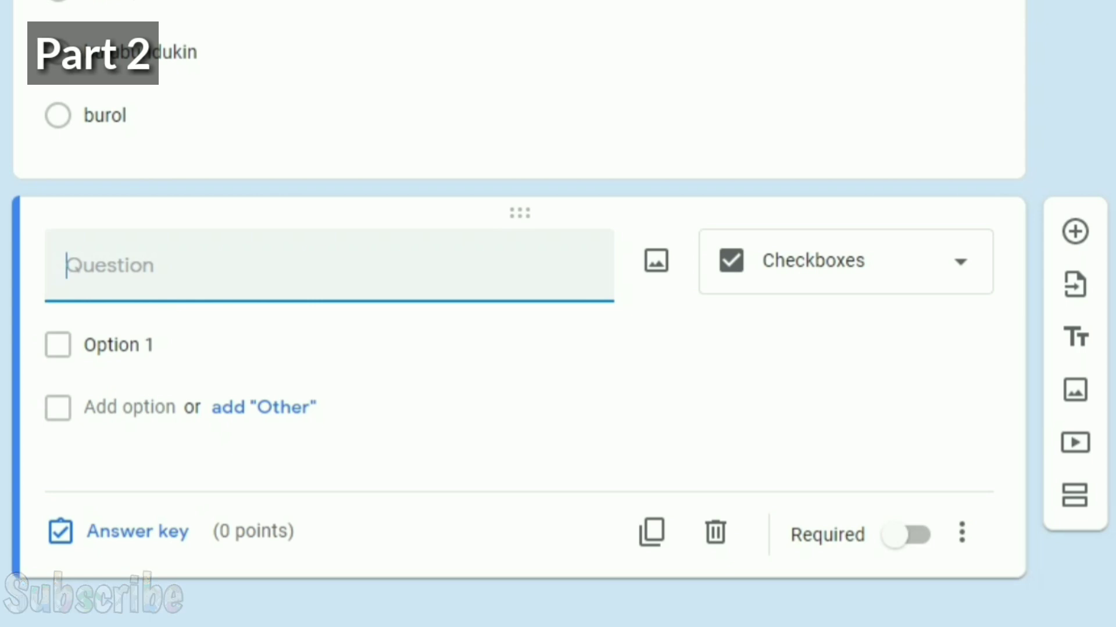
text(M)
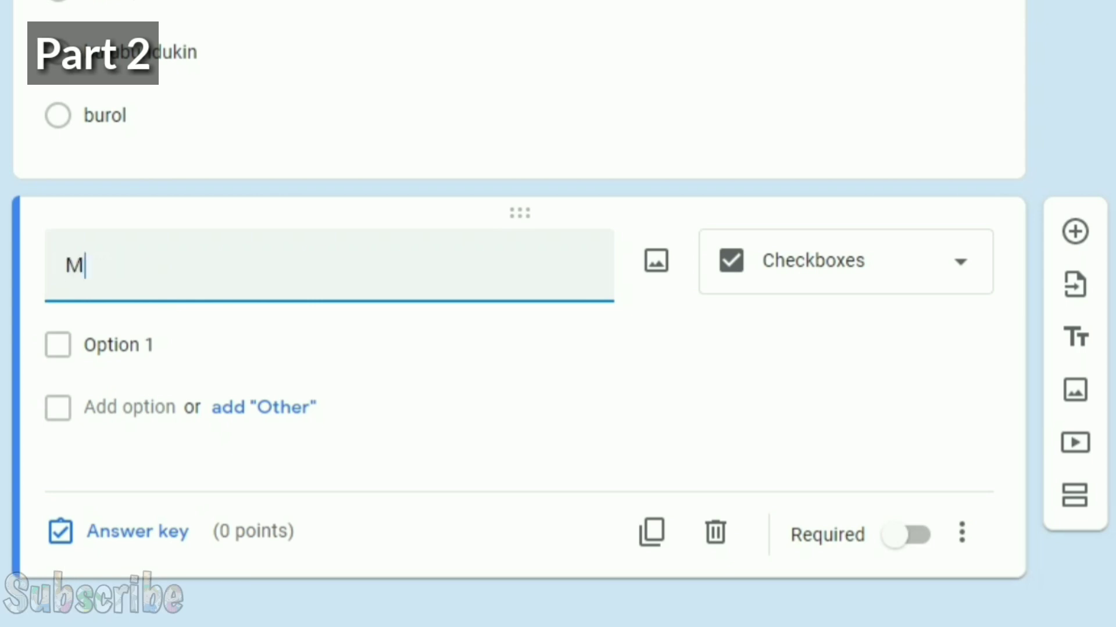
text(ga ibat )
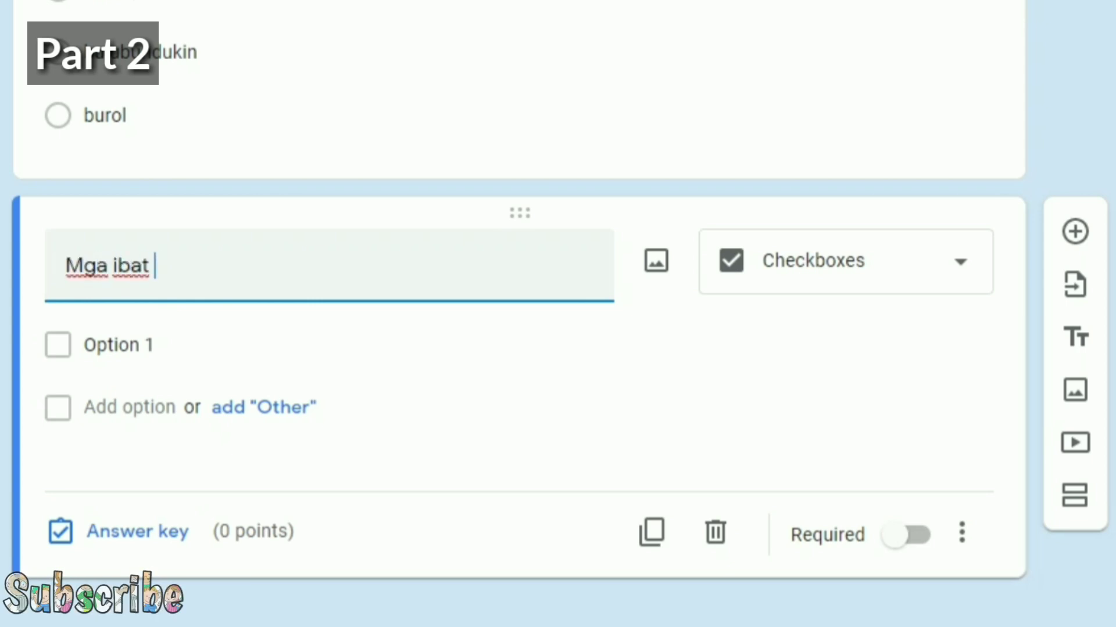
text(ibang anyong )
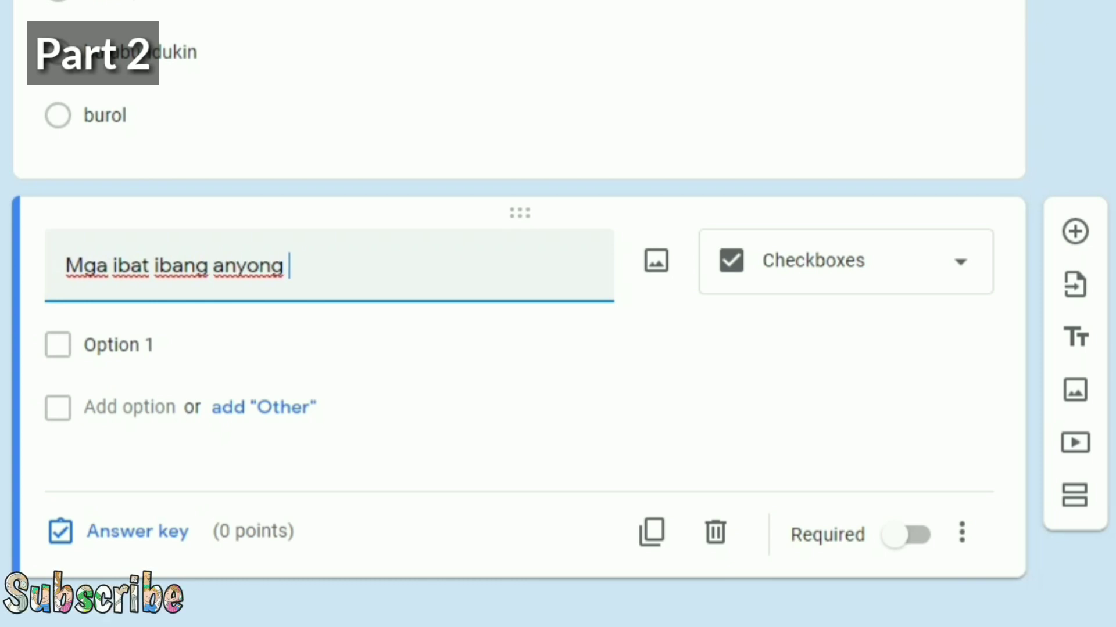
text(lupa)
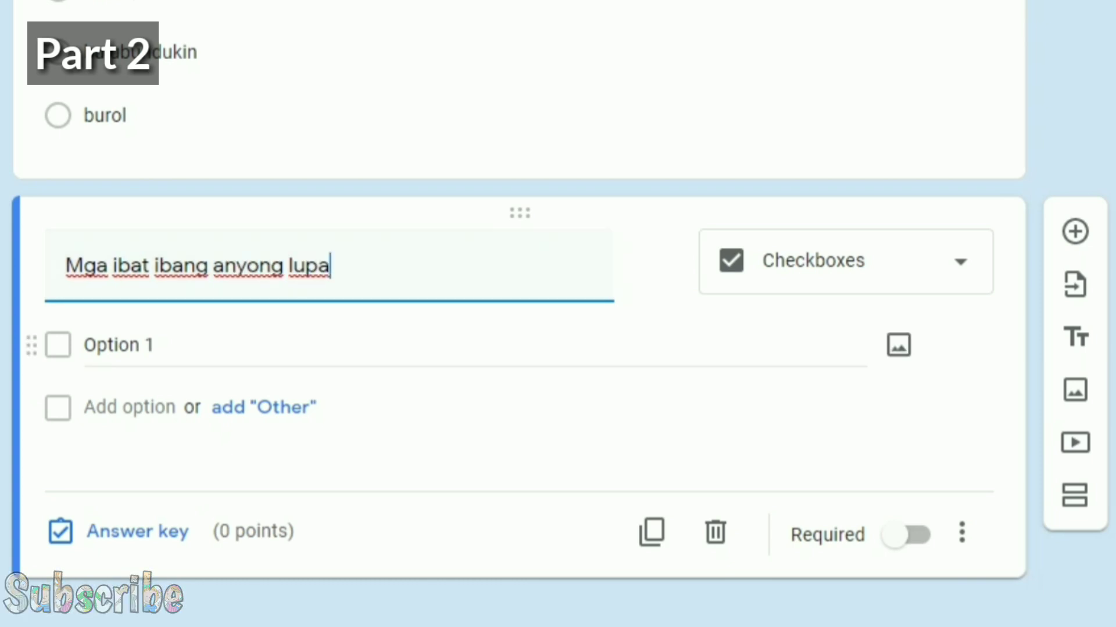
Step: Add the options bundok, talampas, lawa and bulubundukin
click(119, 345)
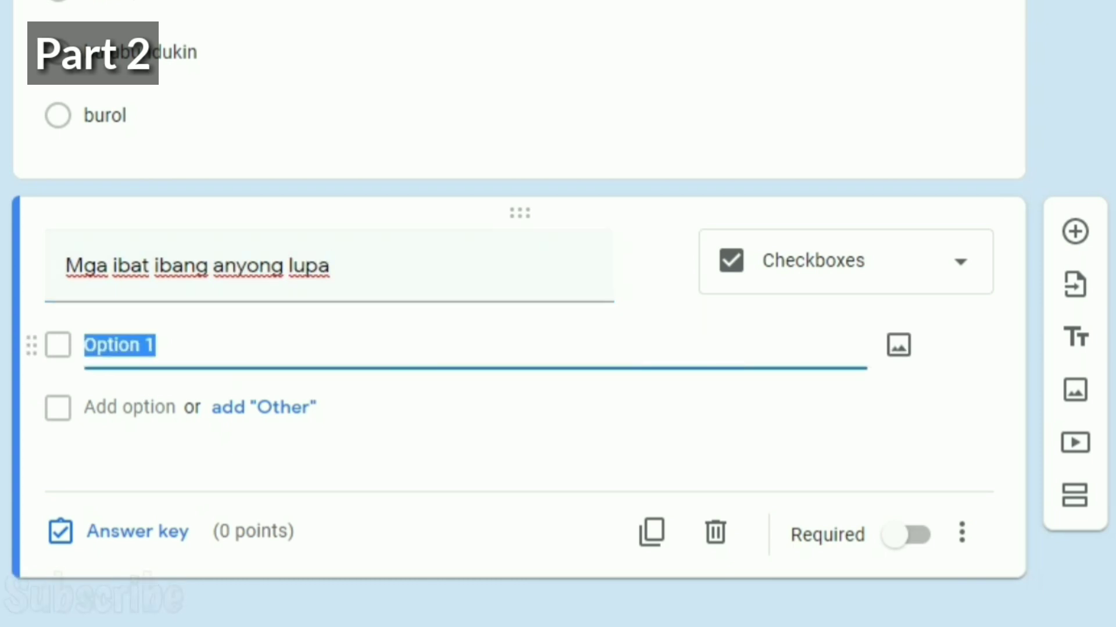
text(bundok)
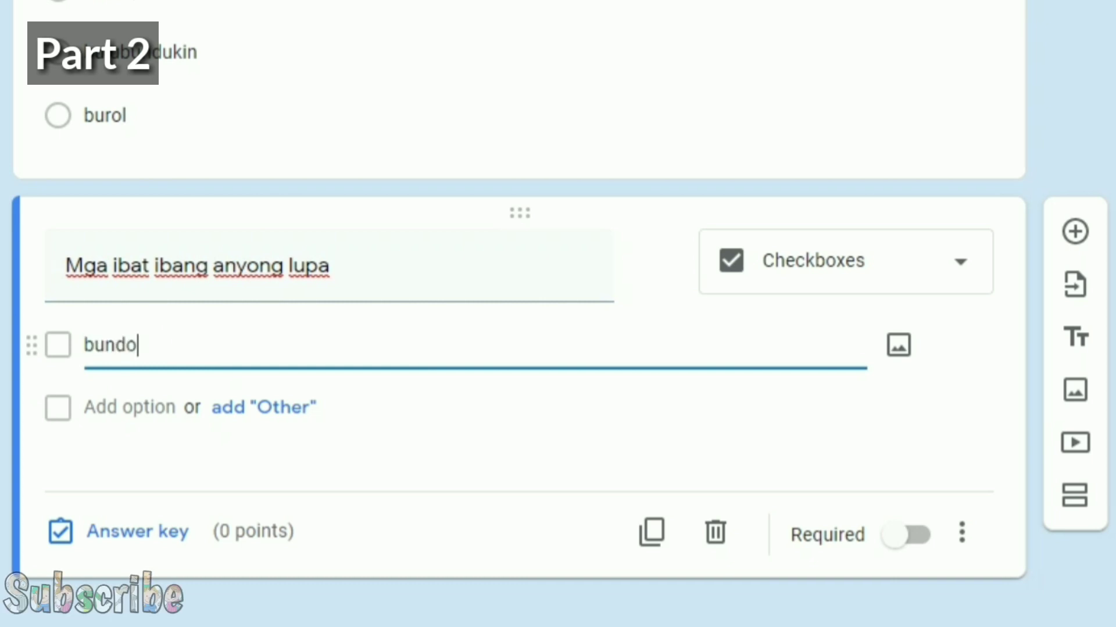
click(129, 406)
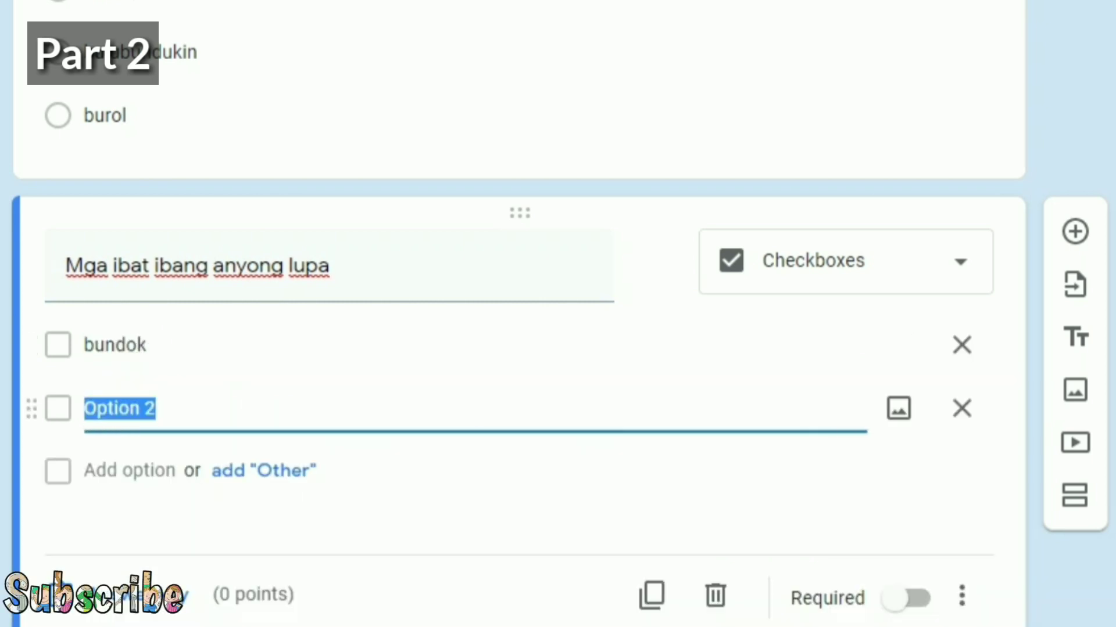
text(talampas)
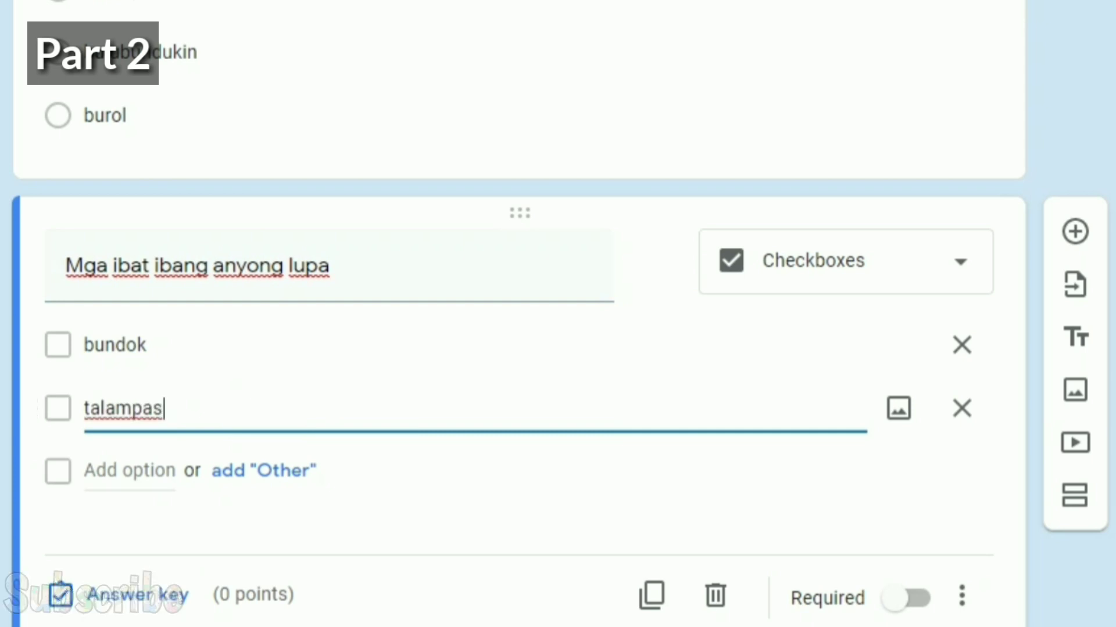
key(Return)
text(lawa)
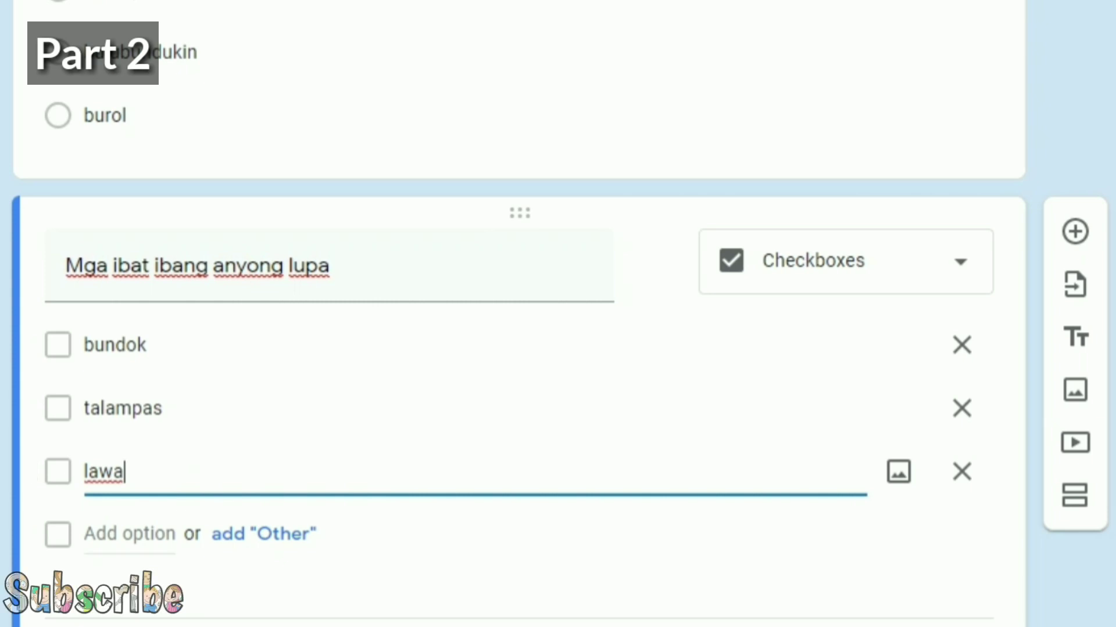
click(93, 533)
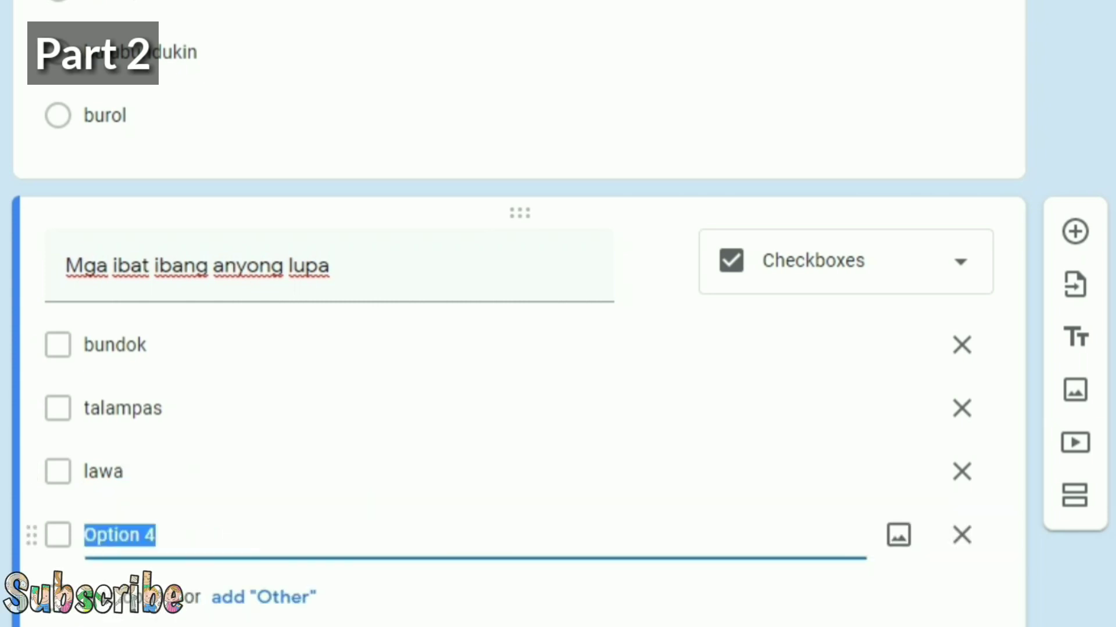
text(bulu)
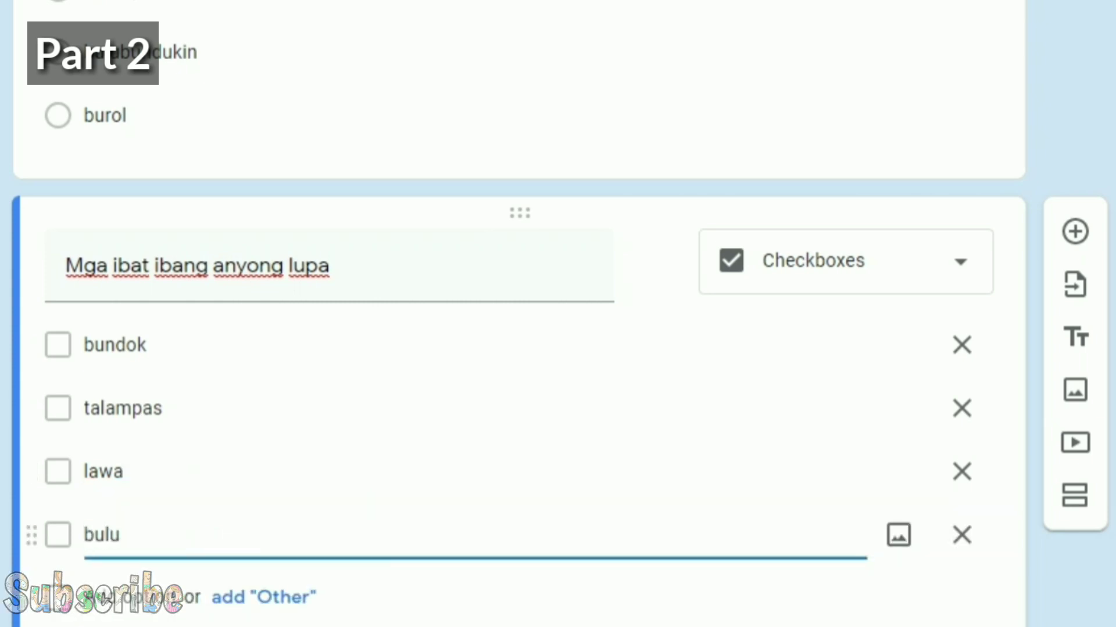
text(bundukin)
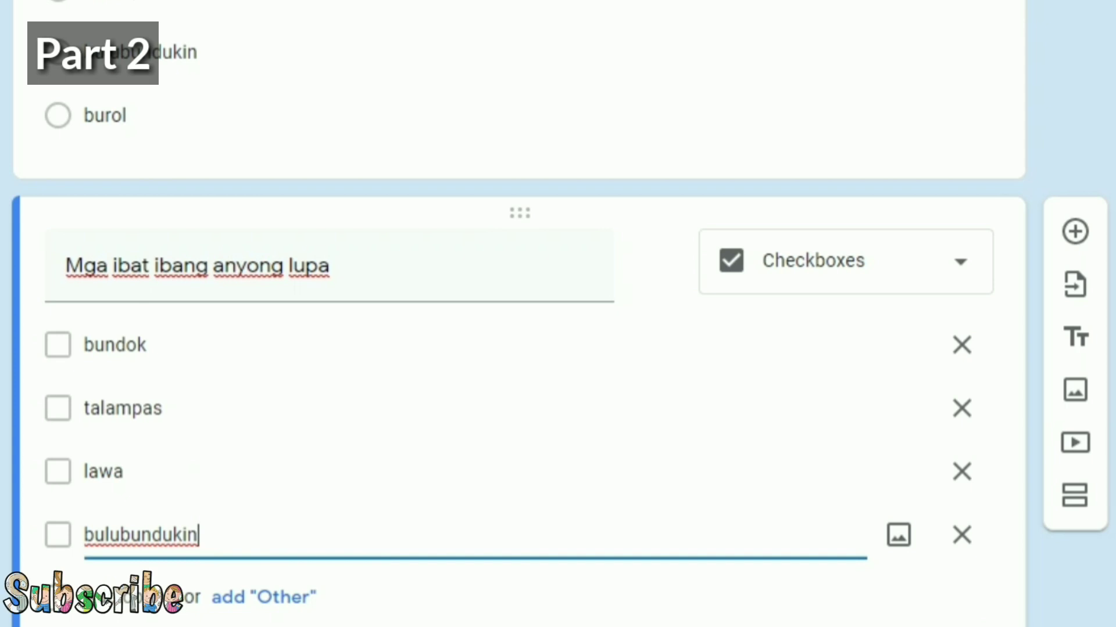
scroll(517, 348, down, 3)
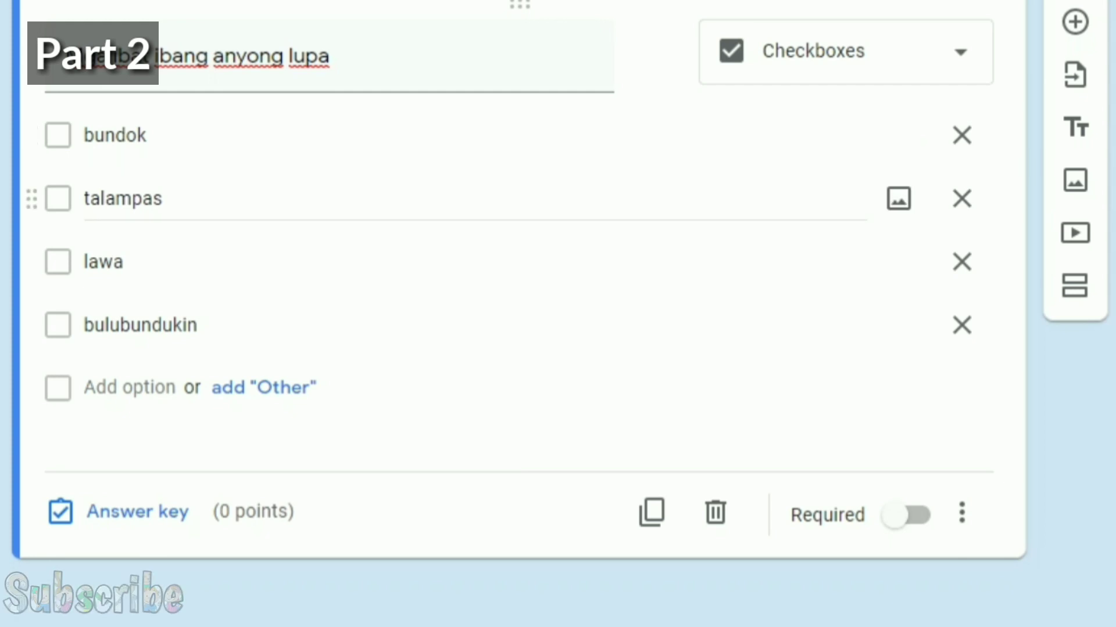
triple_click(232, 57)
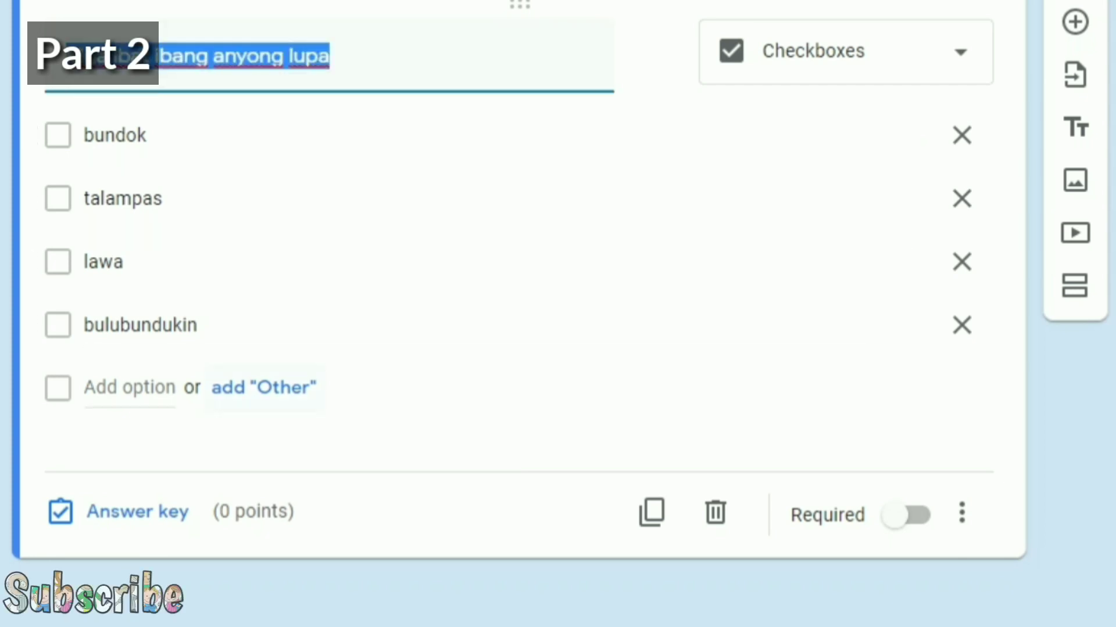
click(329, 56)
Step: Key bundok, talampas and bulubundukin as correct for 3 points, then close the answer key
click(122, 512)
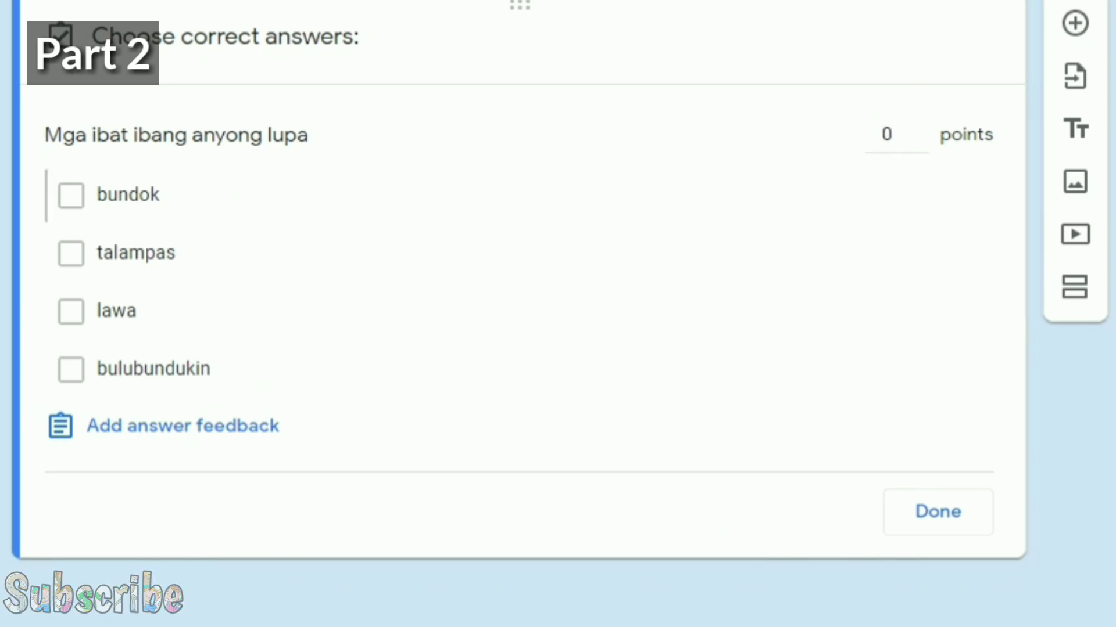
click(70, 195)
click(70, 253)
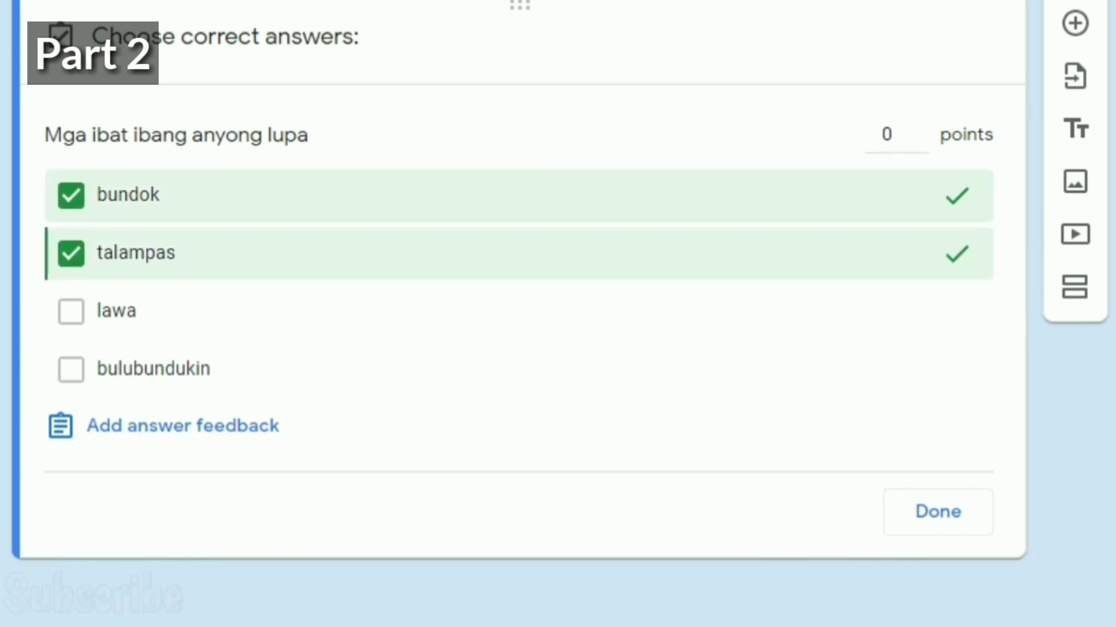
click(71, 369)
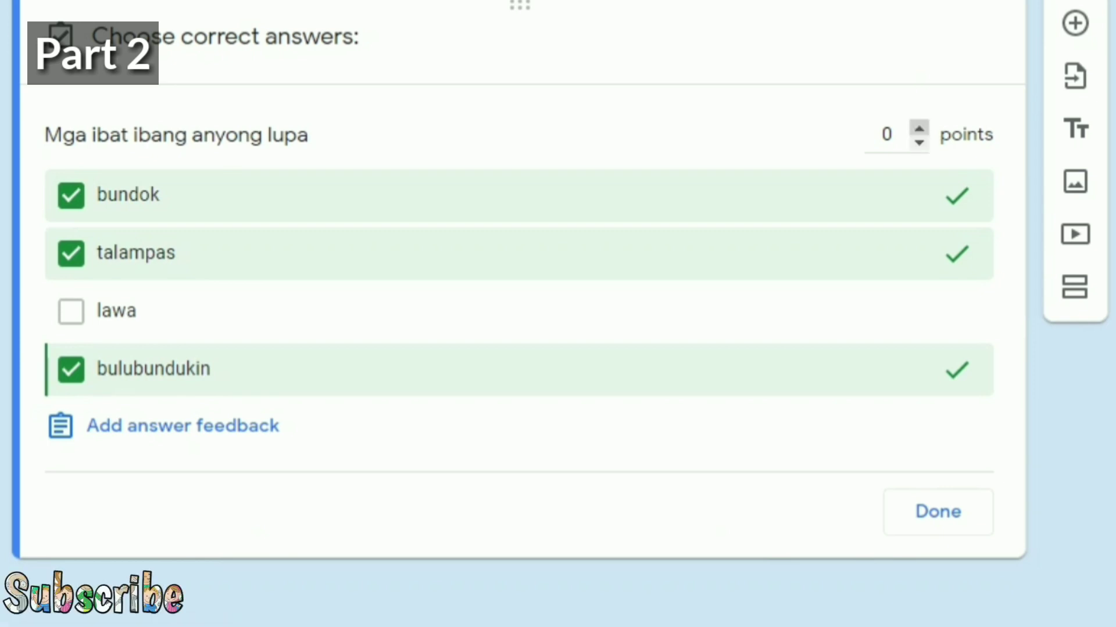
click(918, 129)
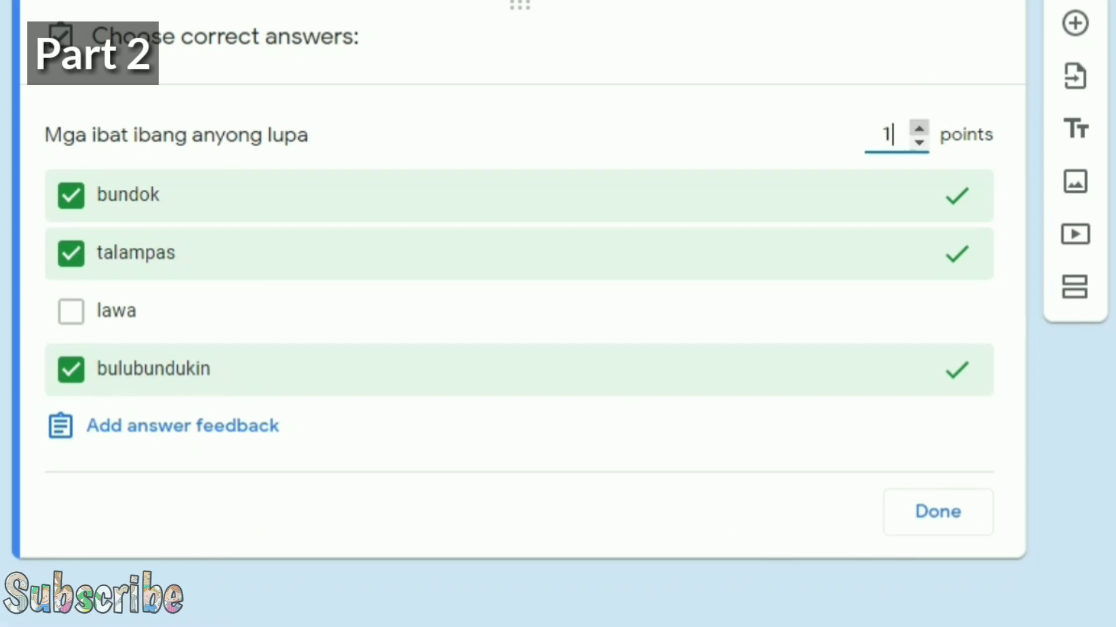
click(918, 129)
click(919, 128)
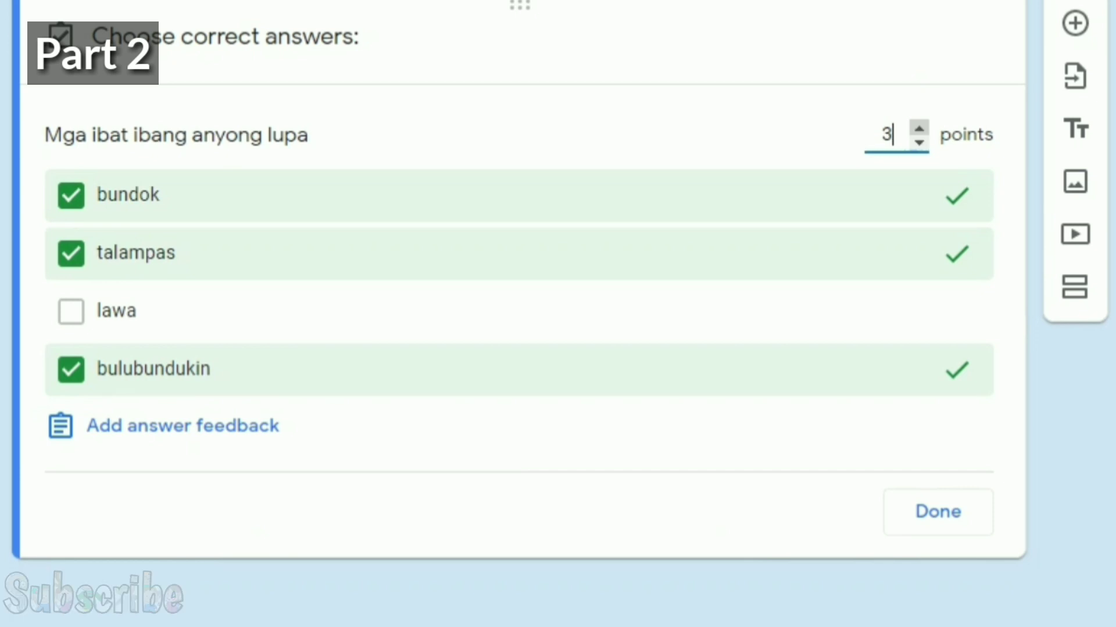
click(919, 142)
click(919, 142)
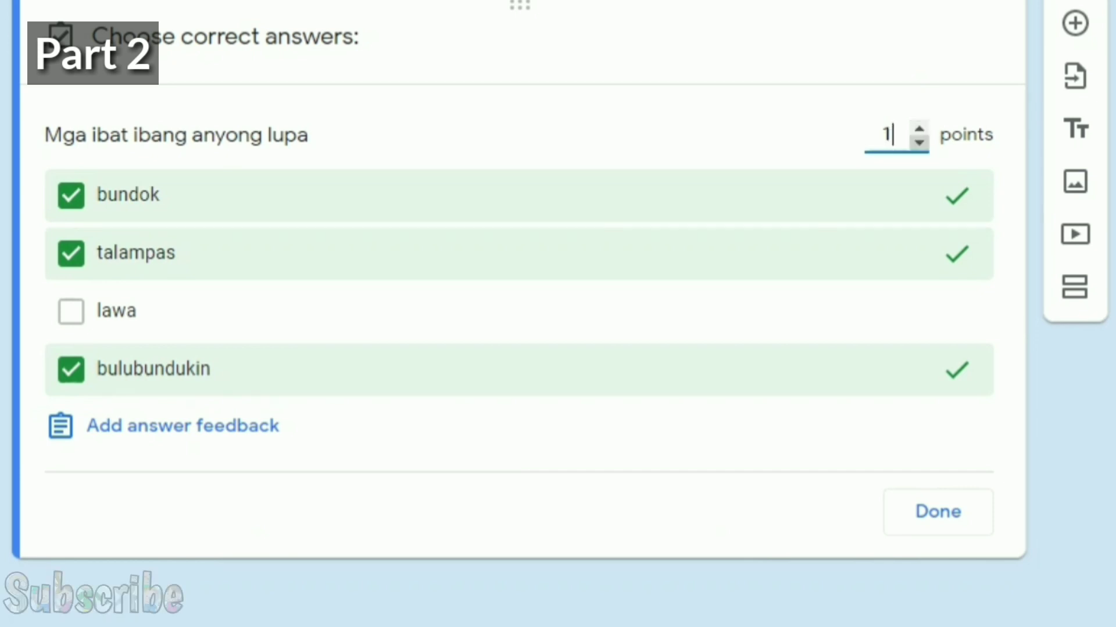
double_click(919, 129)
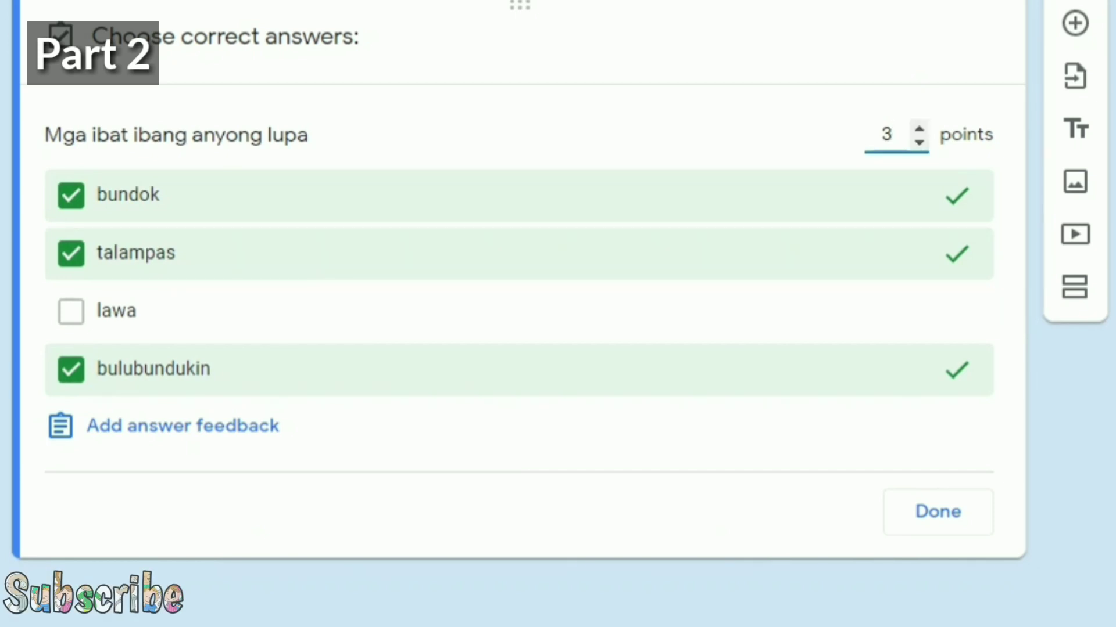
click(938, 511)
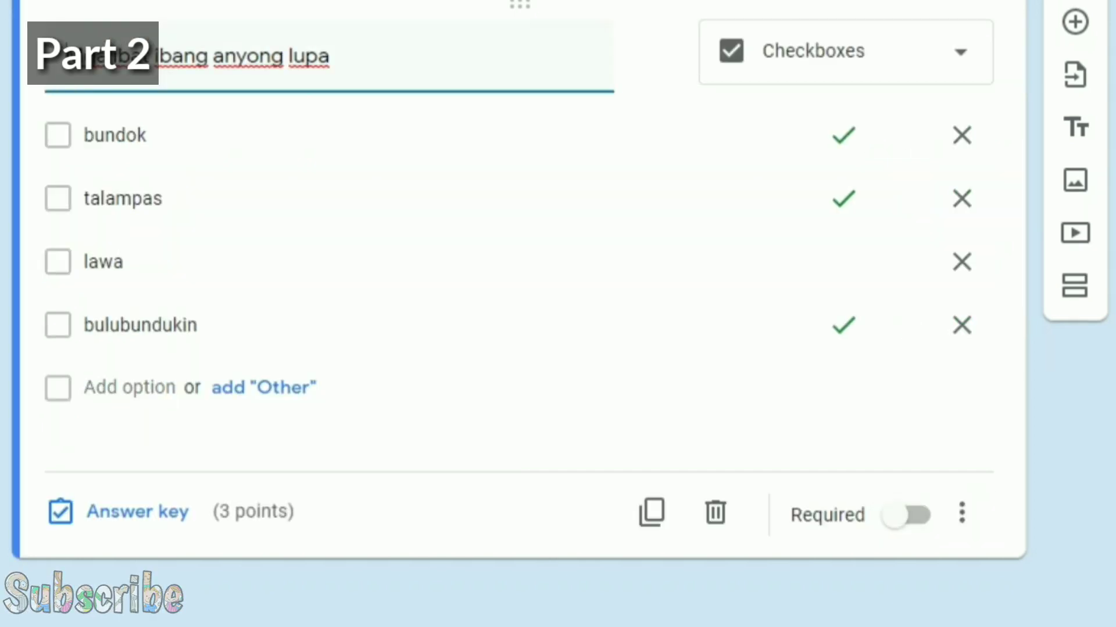
Step: Mark the checkbox question 'Mga ibat ibang anyong lupa' as required and review the form
click(916, 515)
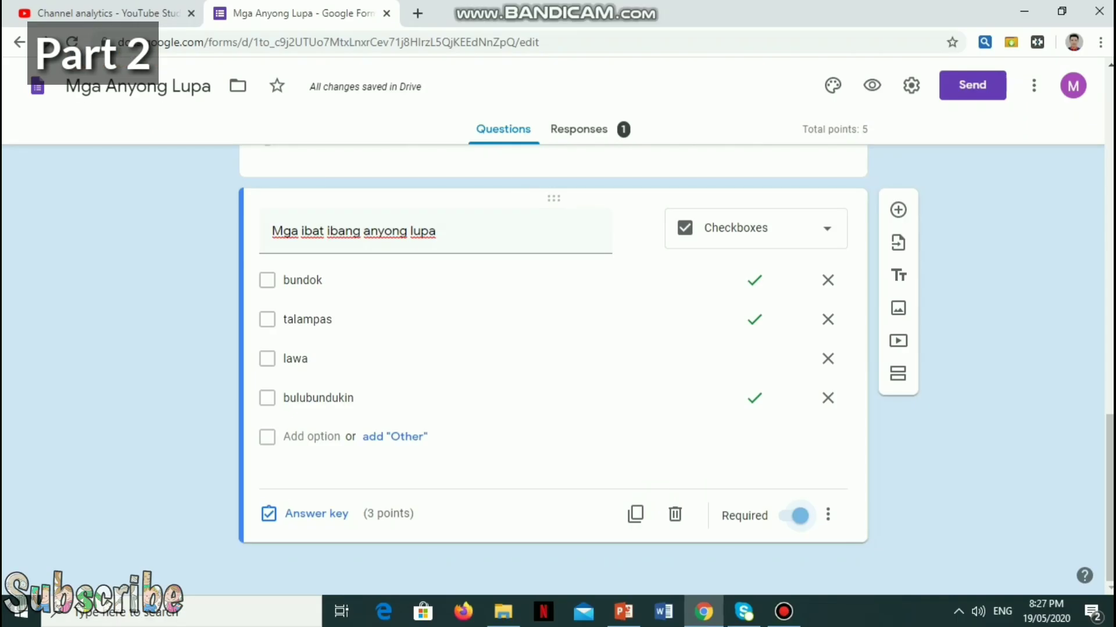
scroll(552, 372, up, 10)
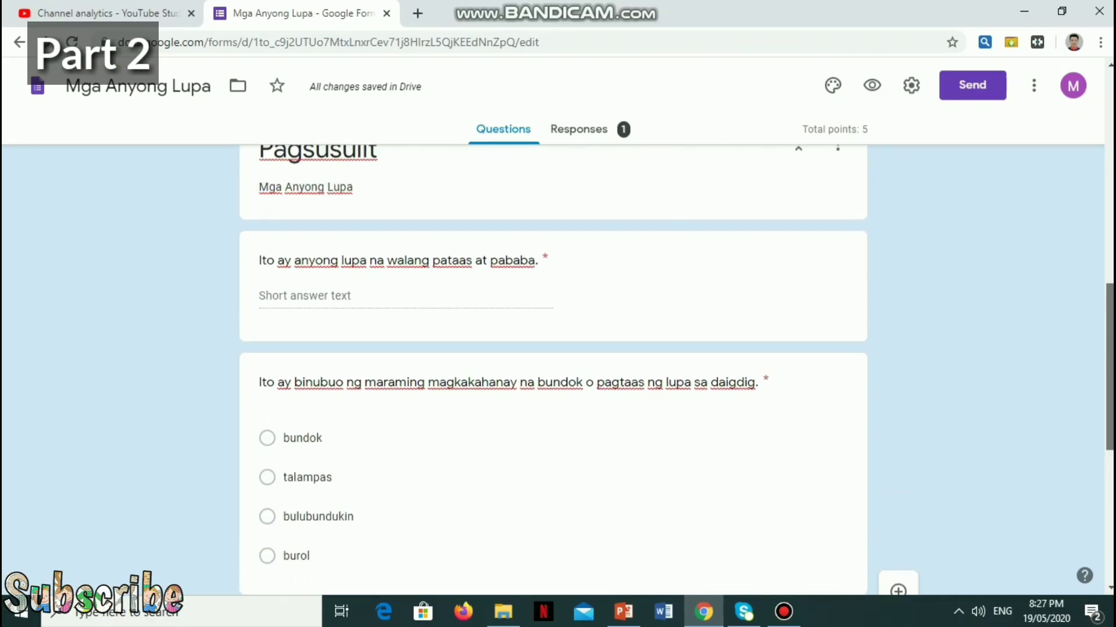
scroll(552, 372, up, 7)
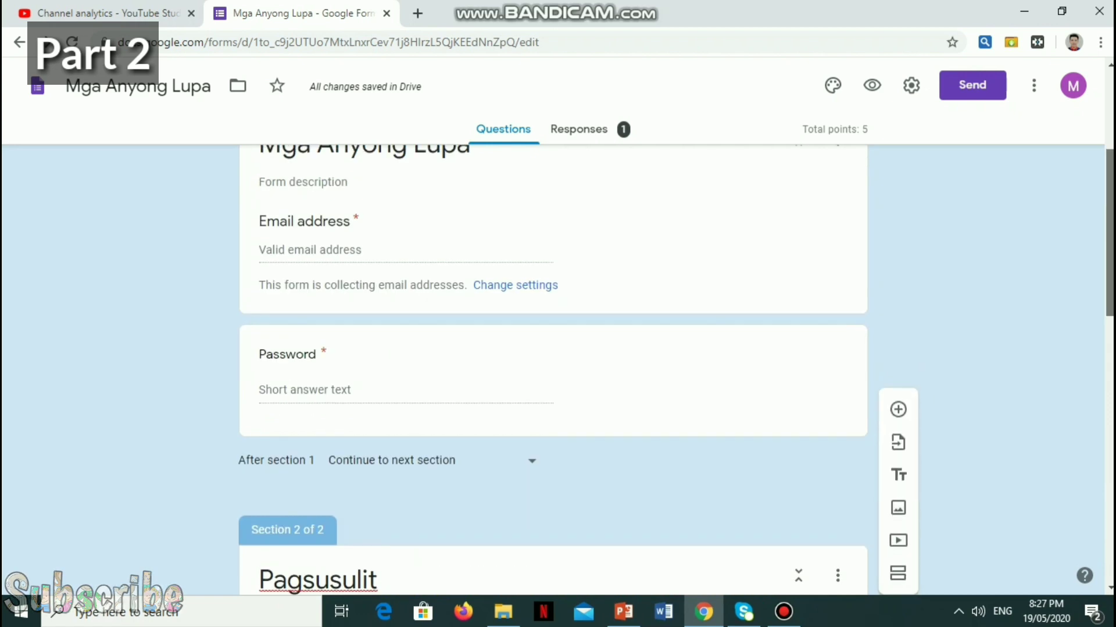
scroll(552, 371, down, 12)
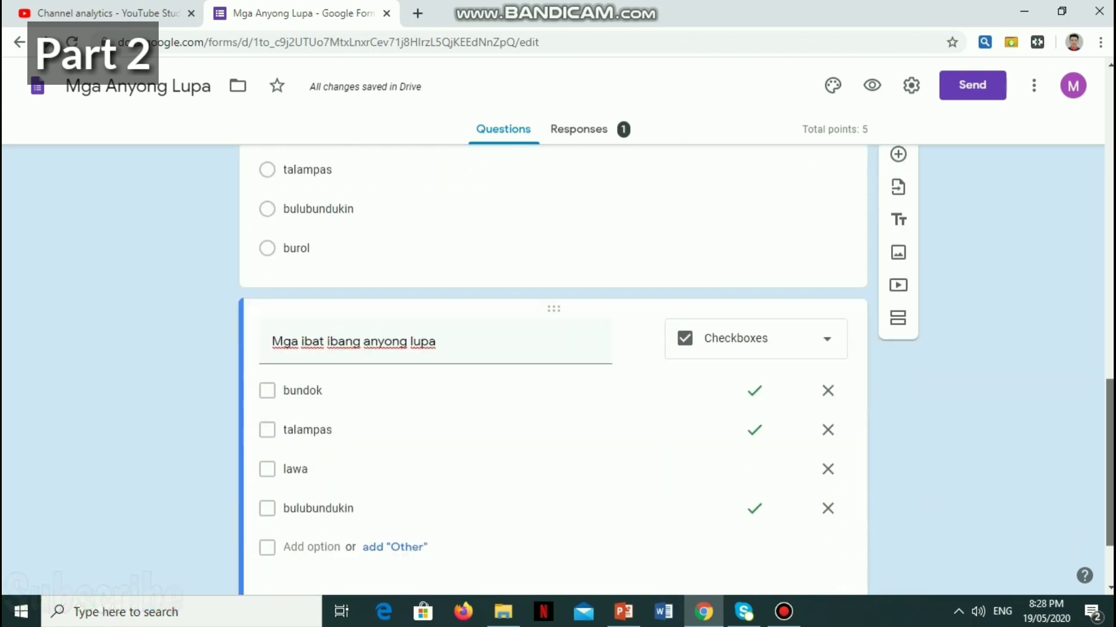
scroll(552, 371, down, 2)
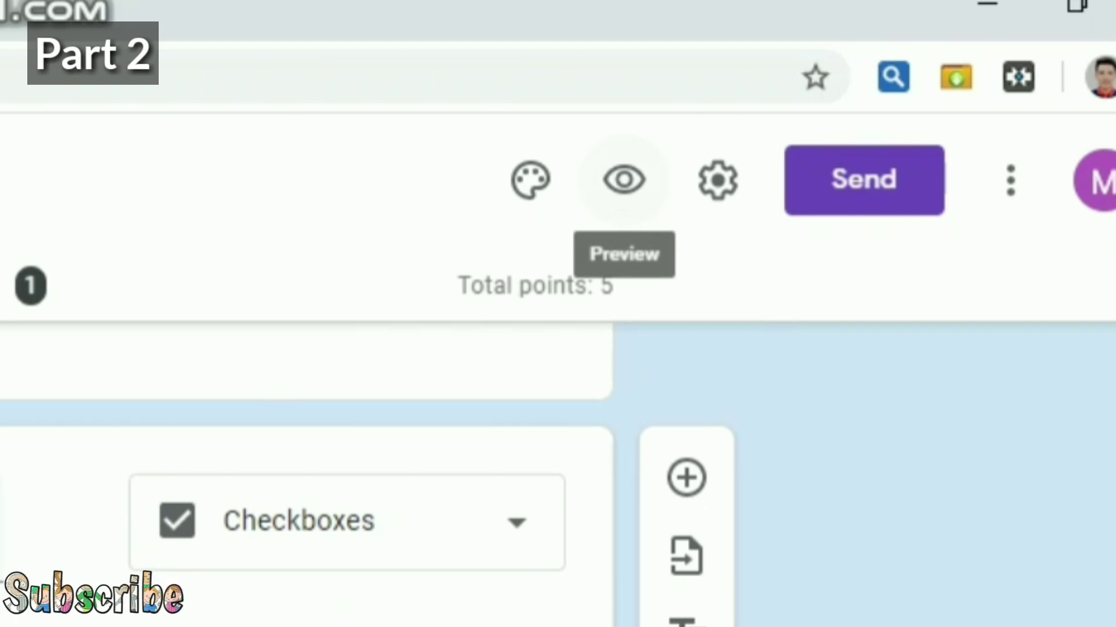
Step: In the form preview, enter the quiz password and continue to the Pagsusulit section
click(624, 180)
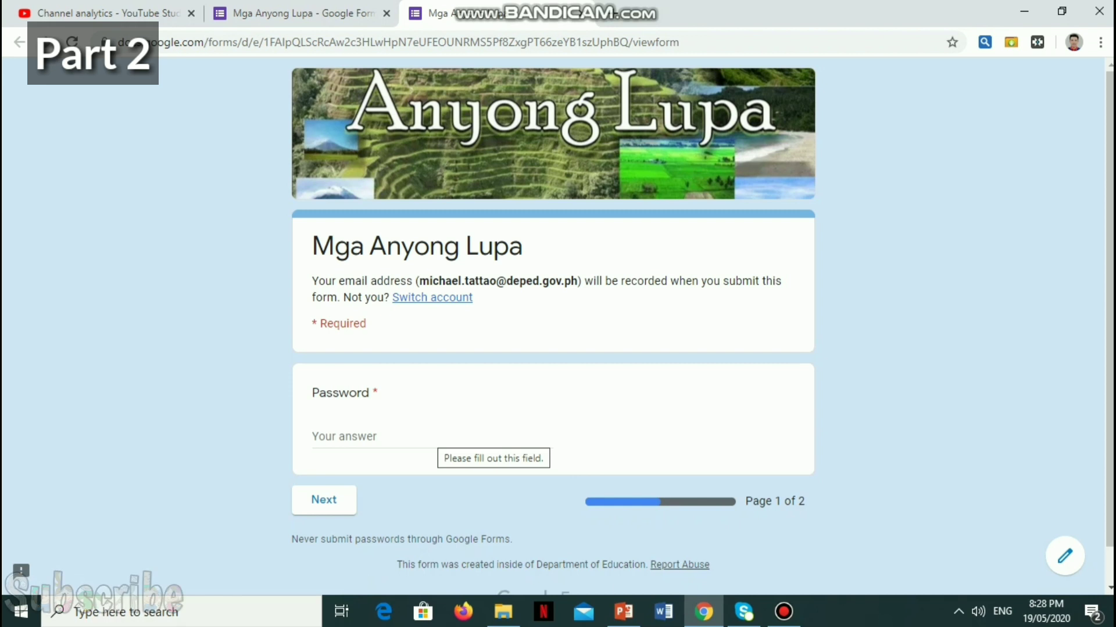
click(432, 437)
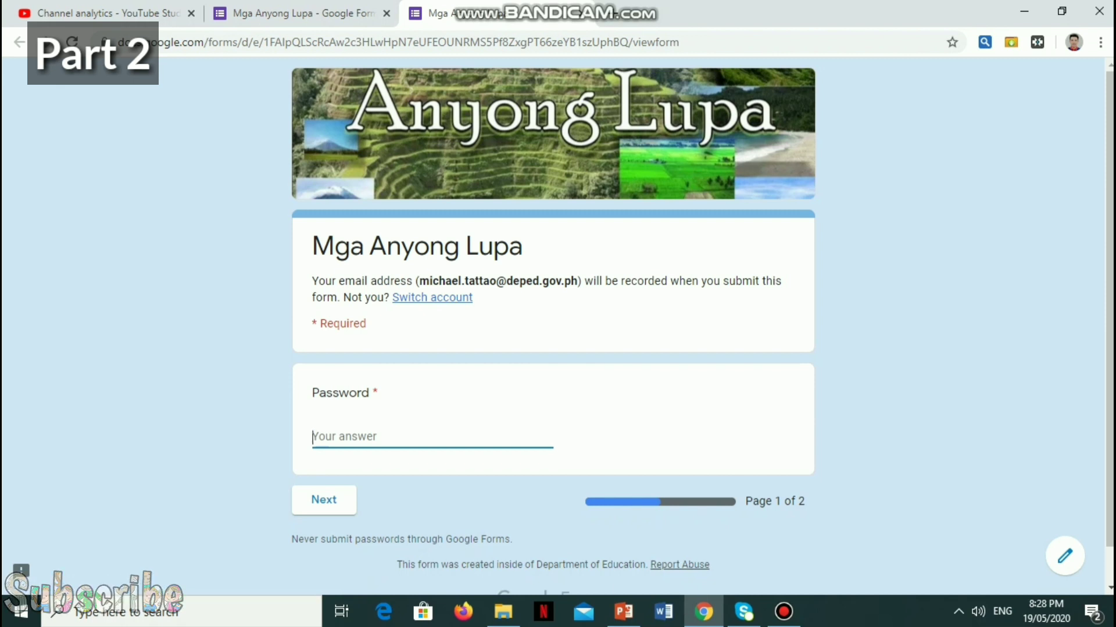
key(ctrl+w)
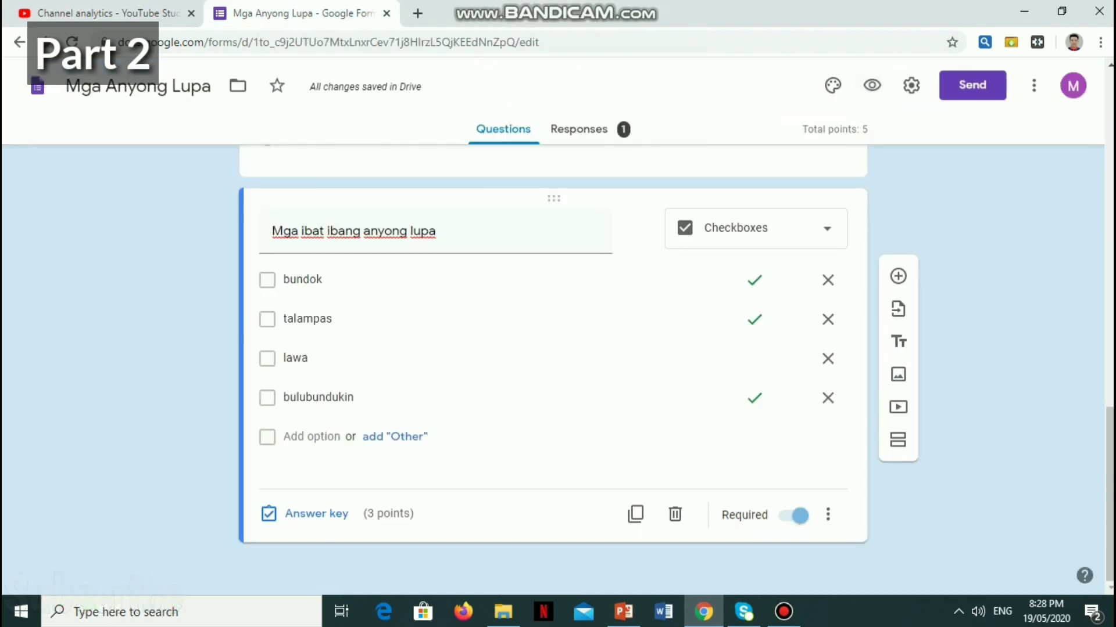
click(872, 86)
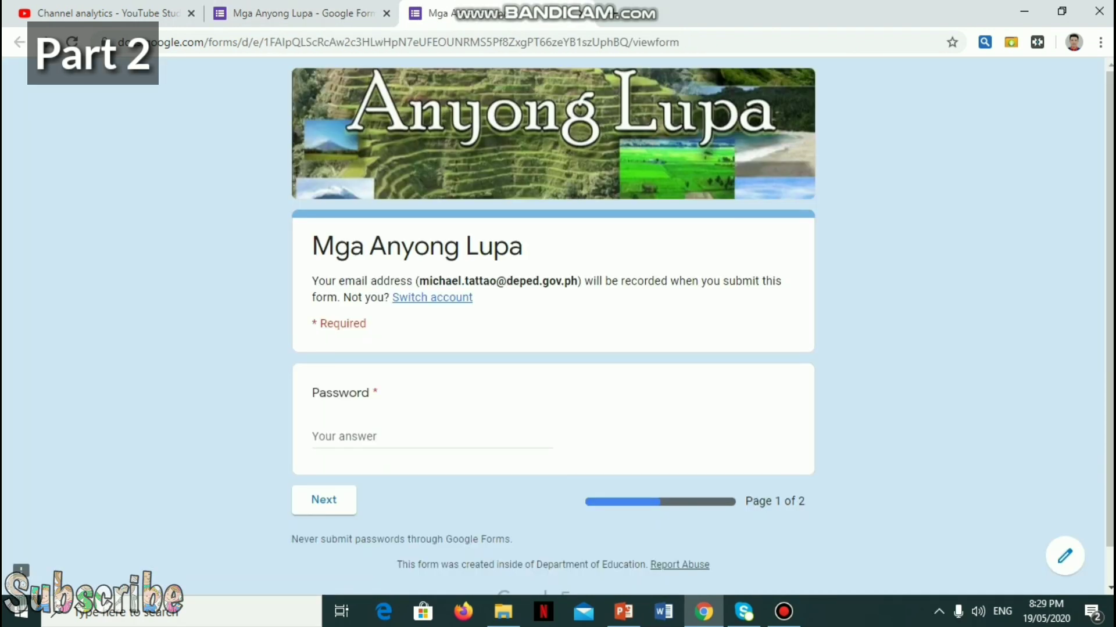
click(348, 436)
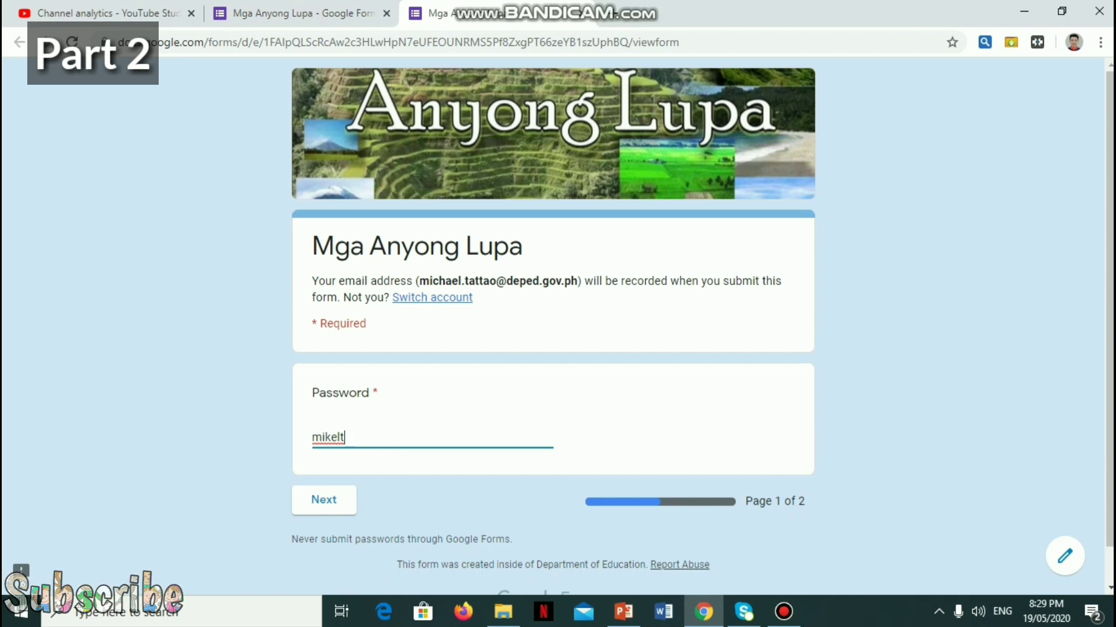
key(Return)
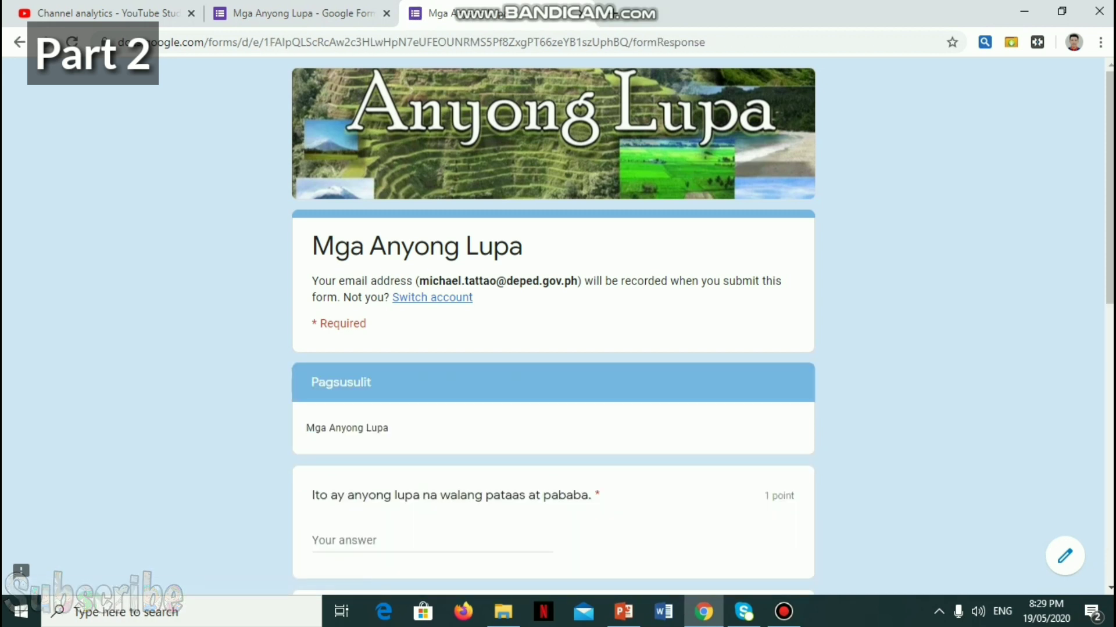
Step: Type 'bulubundukin' for the short-answer question and pick bulubundukin as the second answer
scroll(553, 325, down, 5)
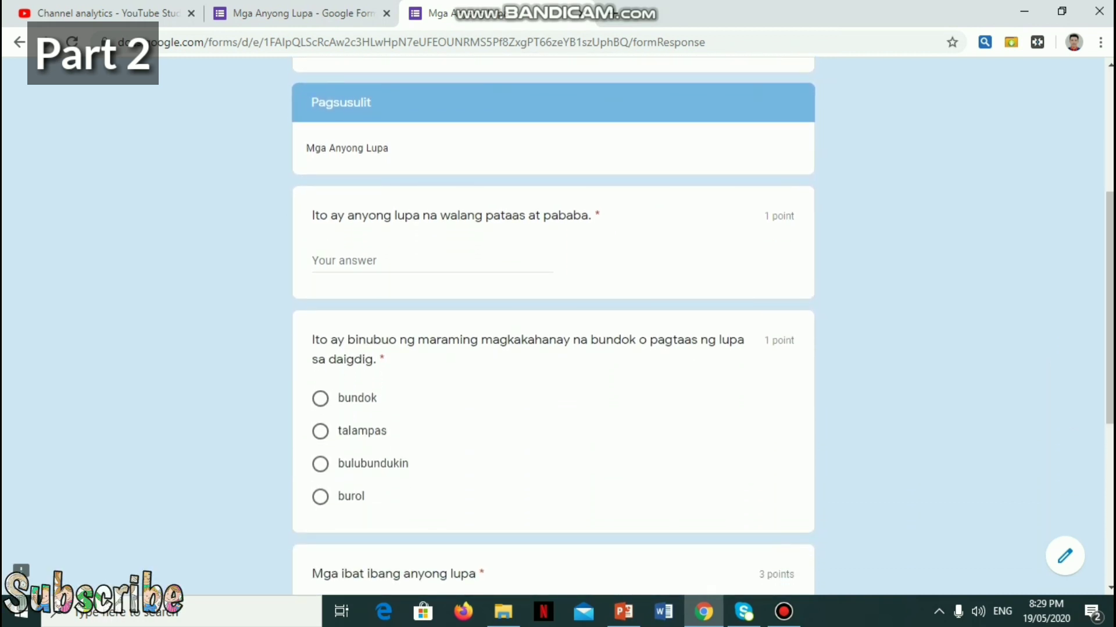
click(430, 261)
text(b)
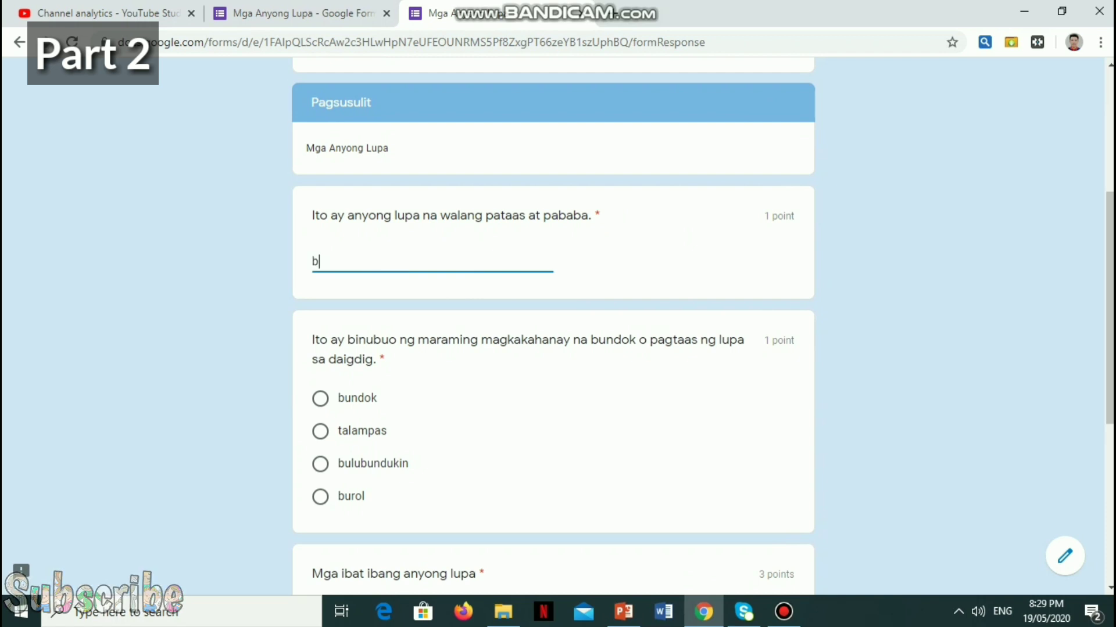
text(ulubund)
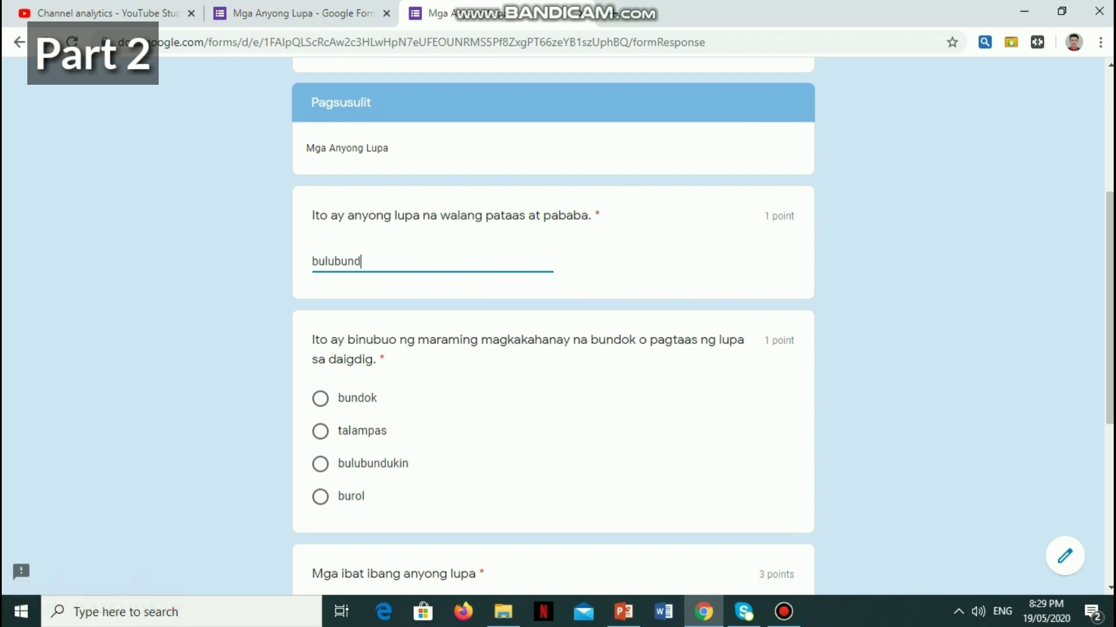
text(ukin)
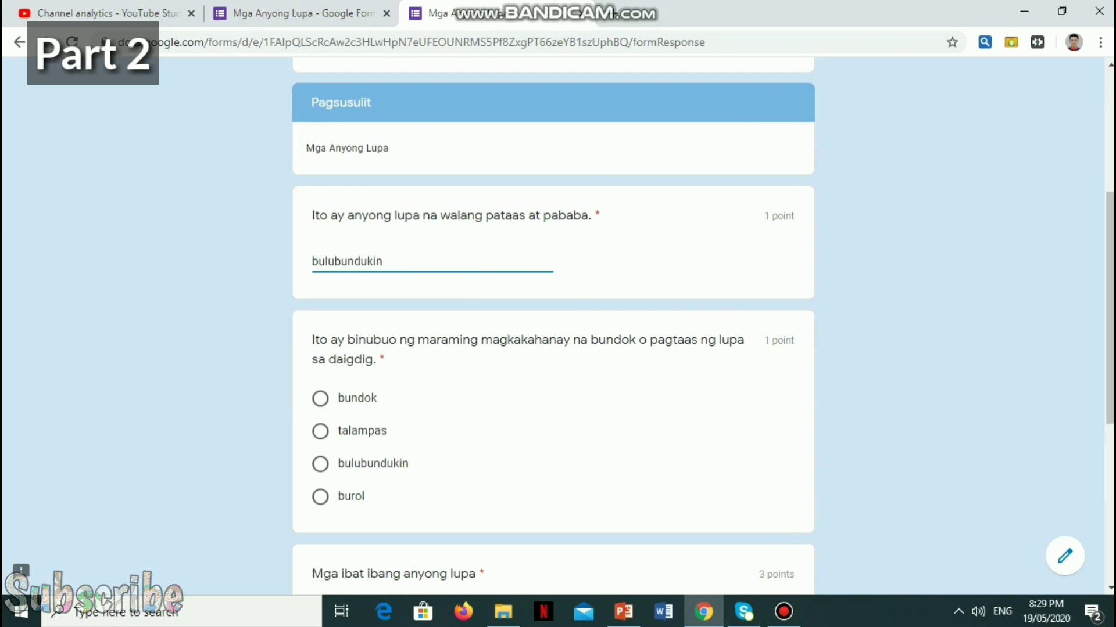
click(320, 398)
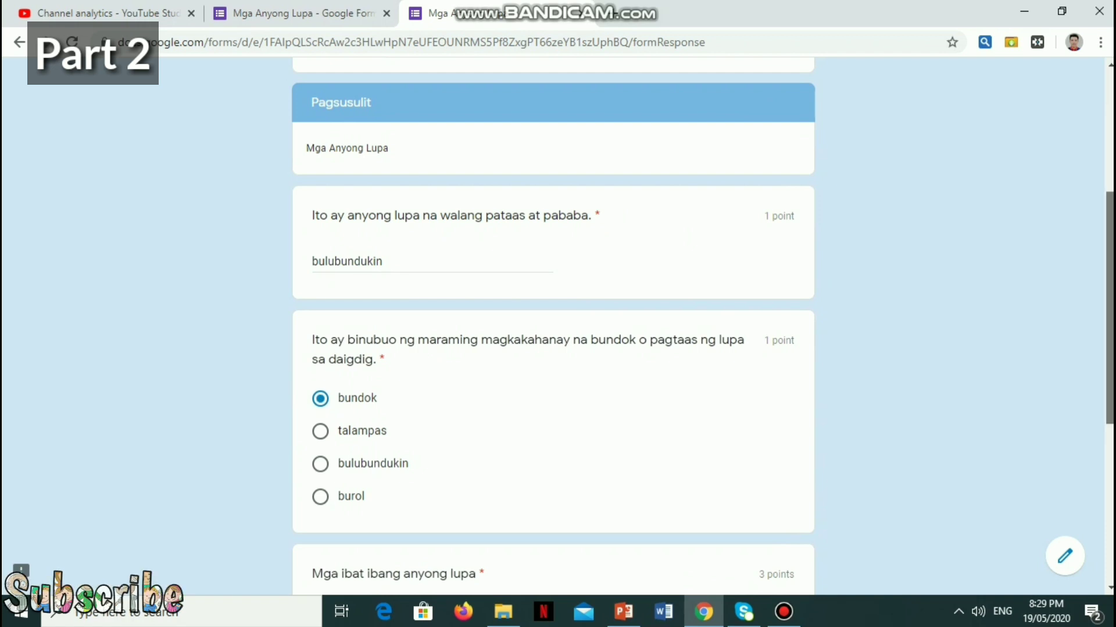
scroll(553, 325, down, 3)
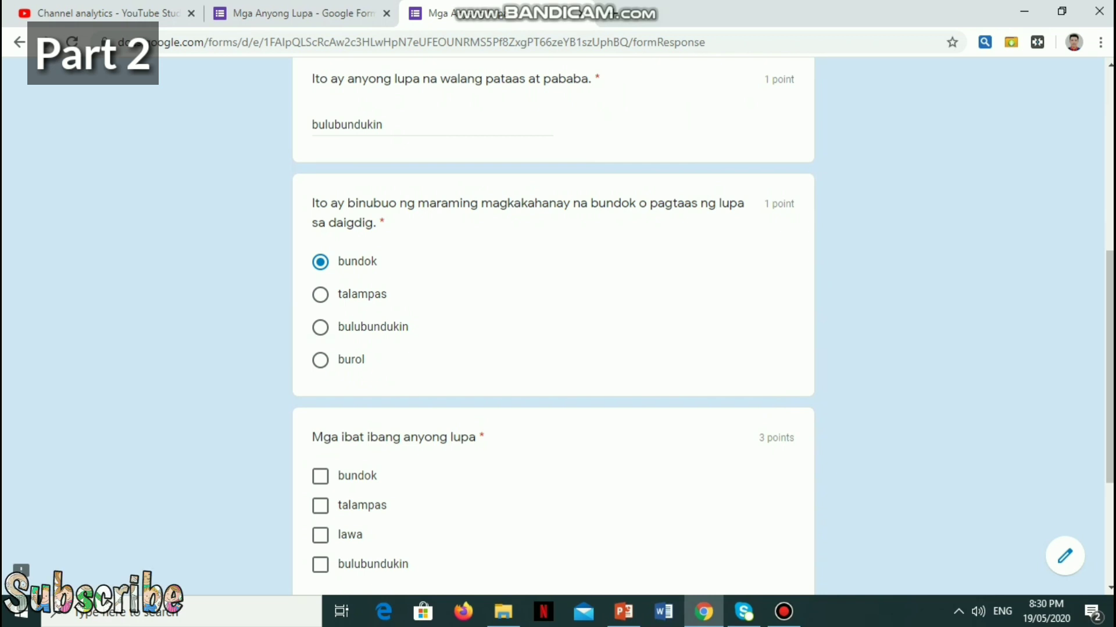
click(321, 327)
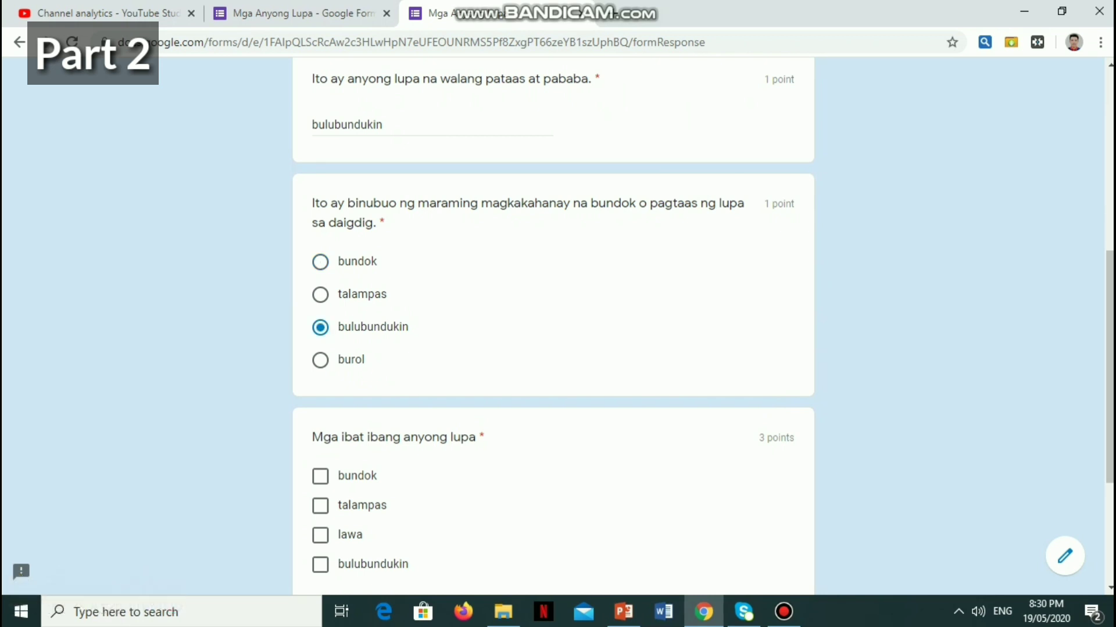
Step: Tick bundok in the checkbox question
click(383, 124)
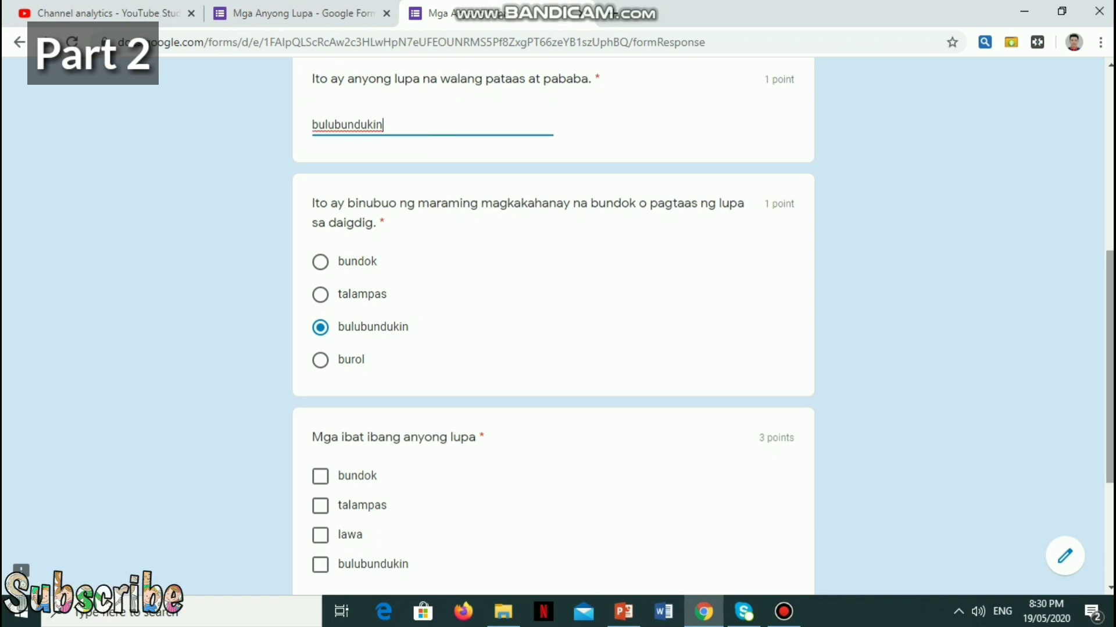
scroll(553, 325, down, 3)
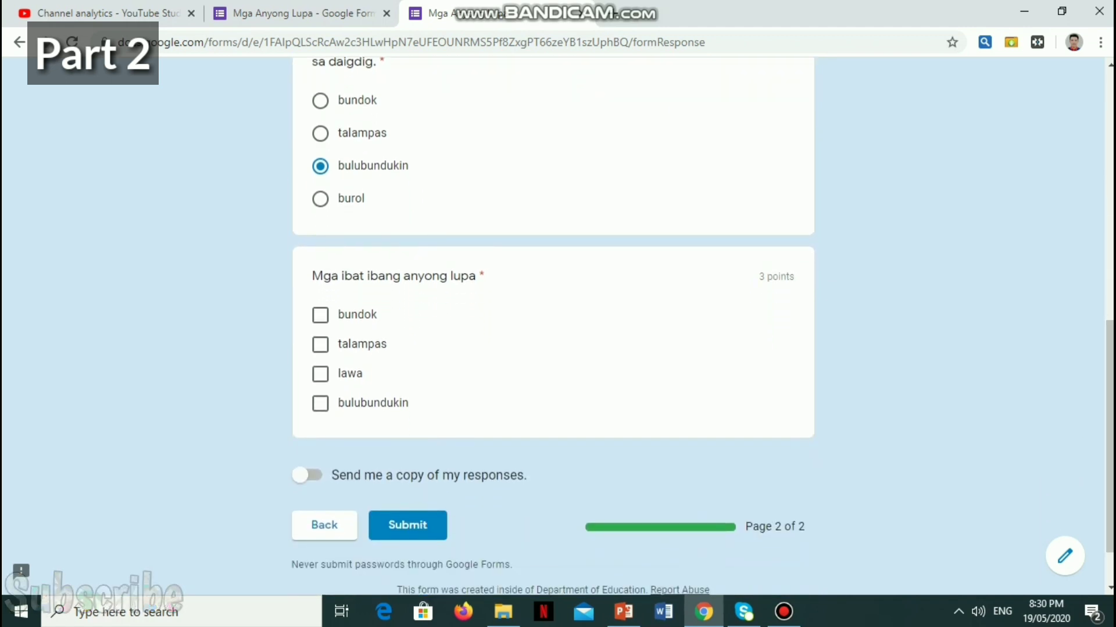
click(320, 316)
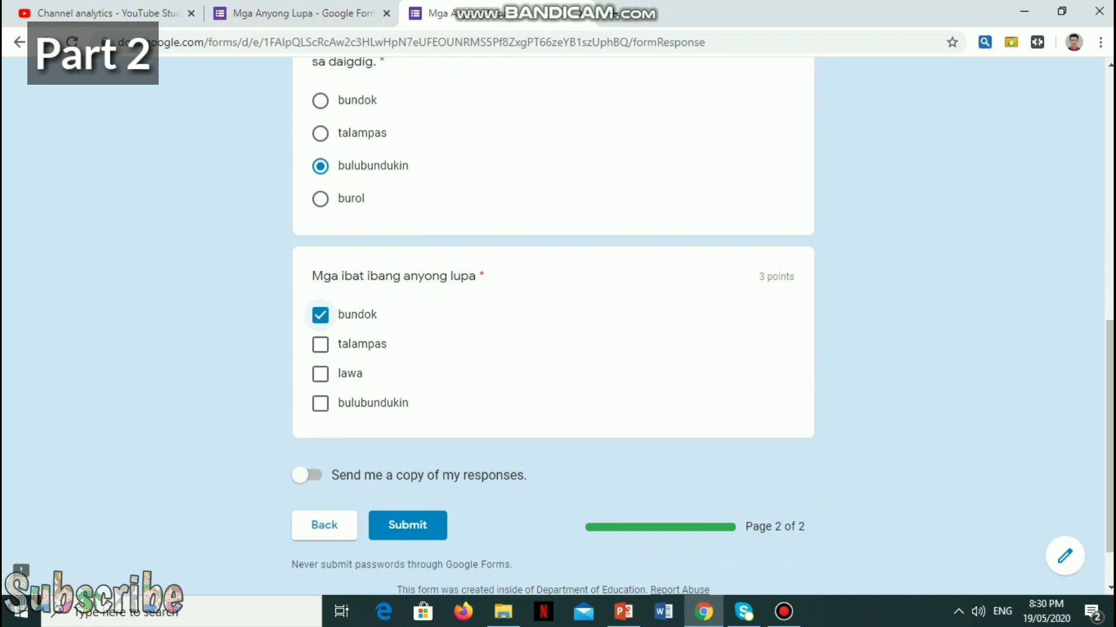